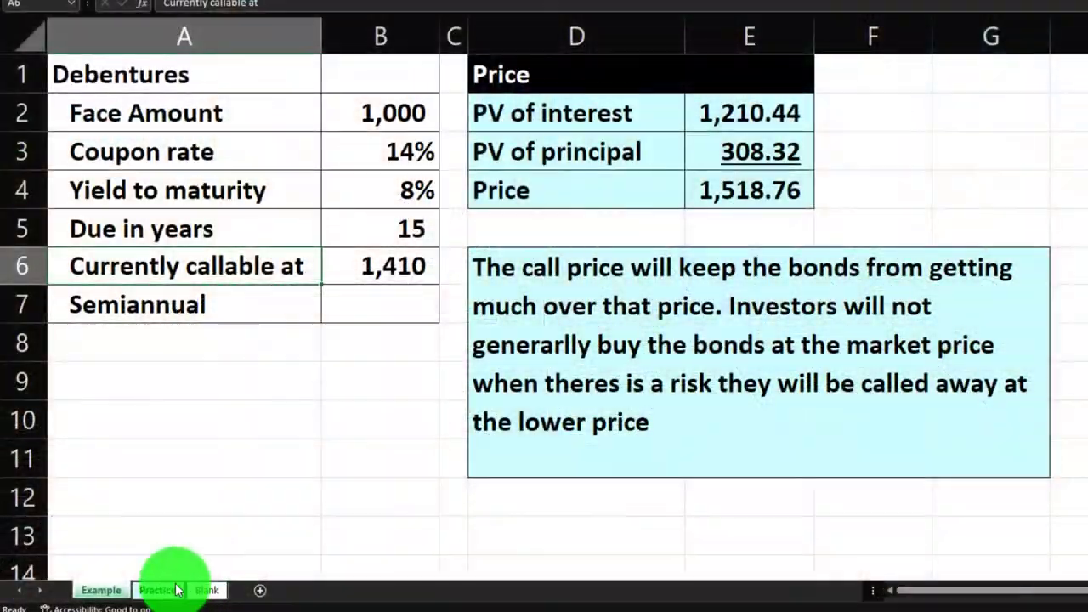
# Step: Look at the Practice sheet and switch to the Blank sheet
pyautogui.click(176, 590)
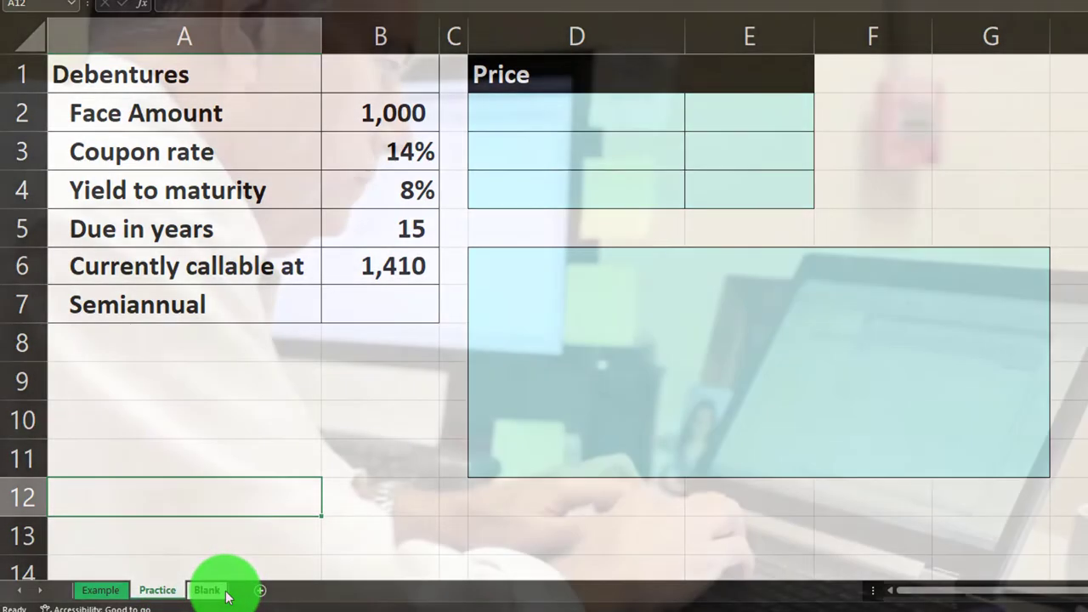
pyautogui.click(224, 593)
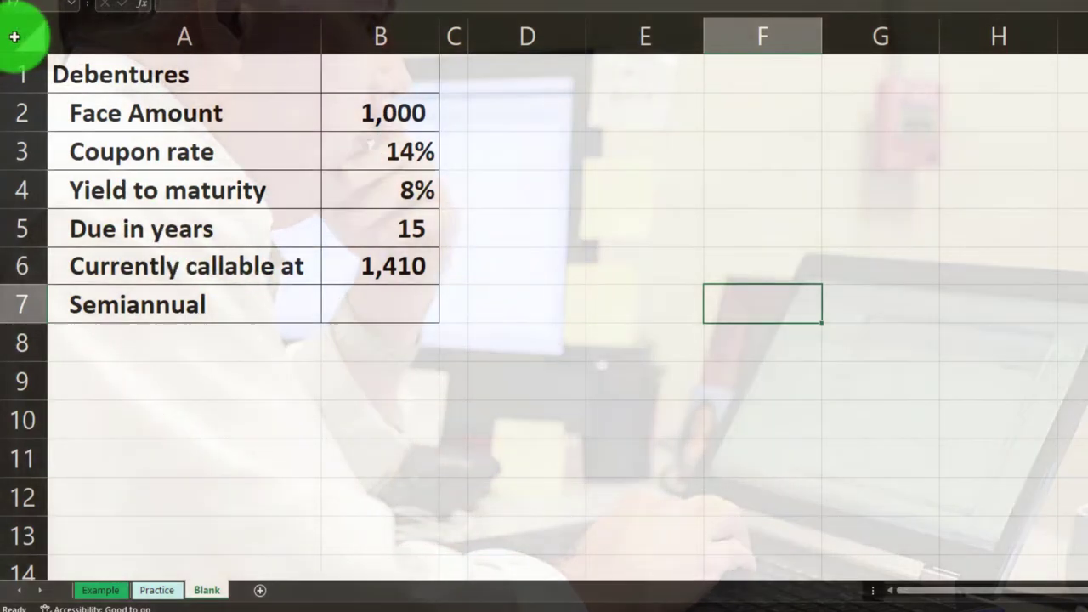
pyautogui.click(19, 37)
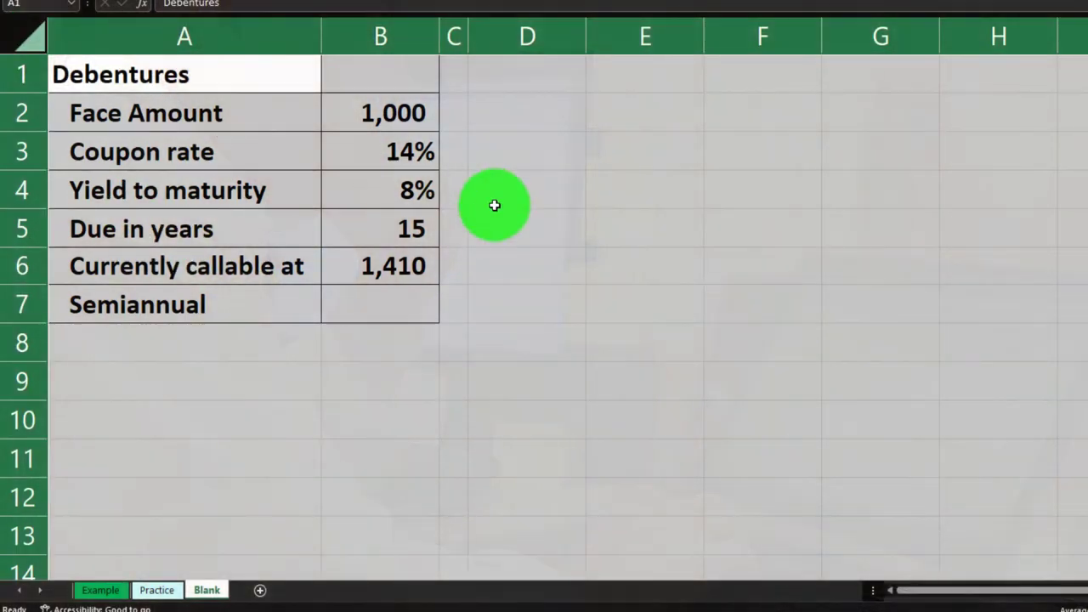
pyautogui.rightClick(533, 216)
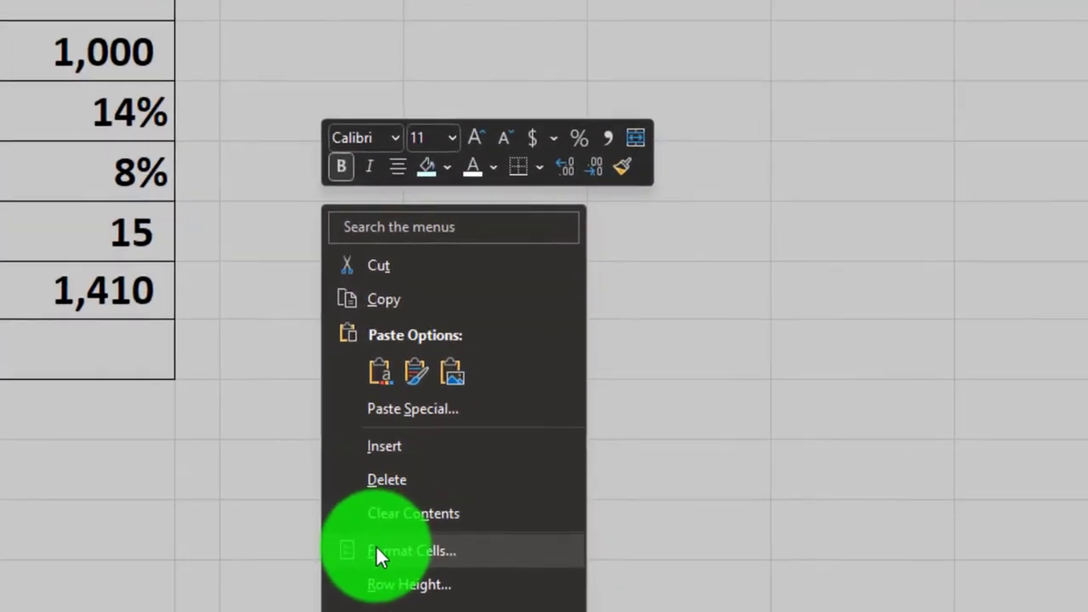
pyautogui.click(591, 433)
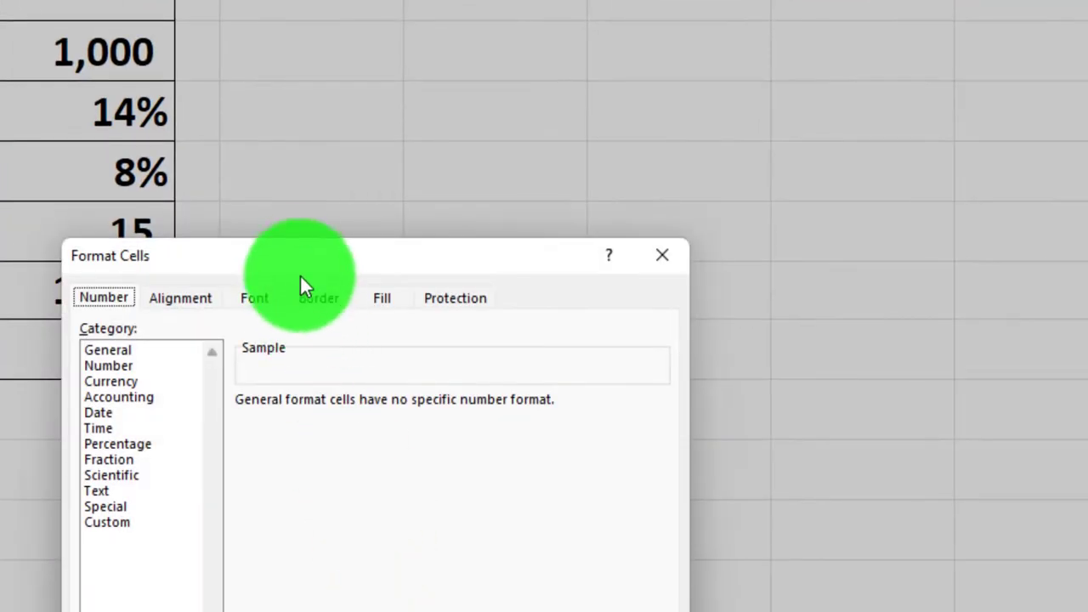
pyautogui.moveTo(301, 270); pyautogui.dragTo(496, 41)
pyautogui.click(329, 156)
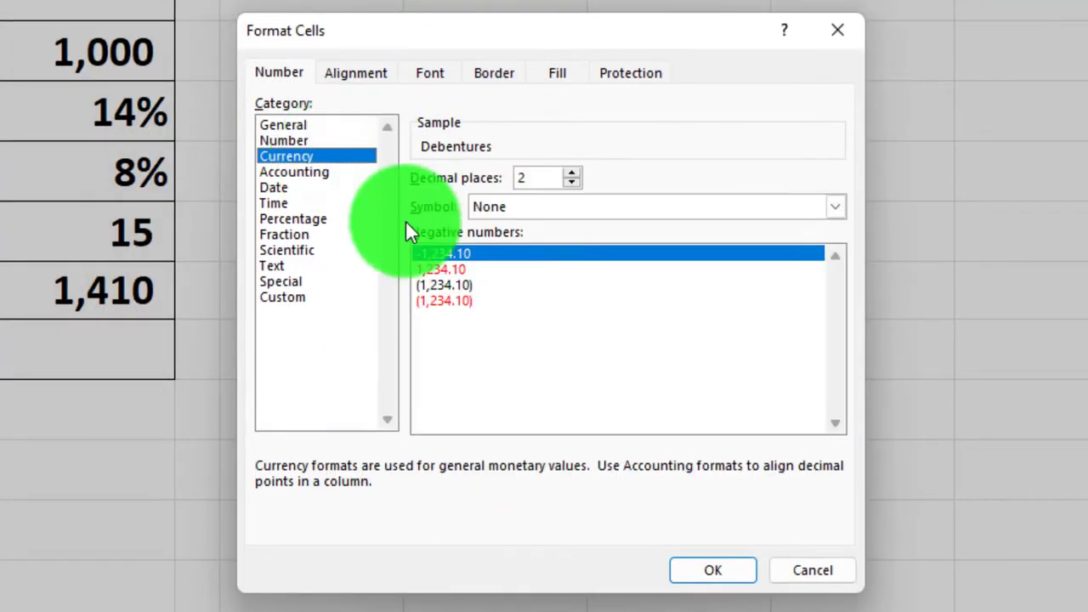
pyautogui.click(454, 286)
pyautogui.click(429, 303)
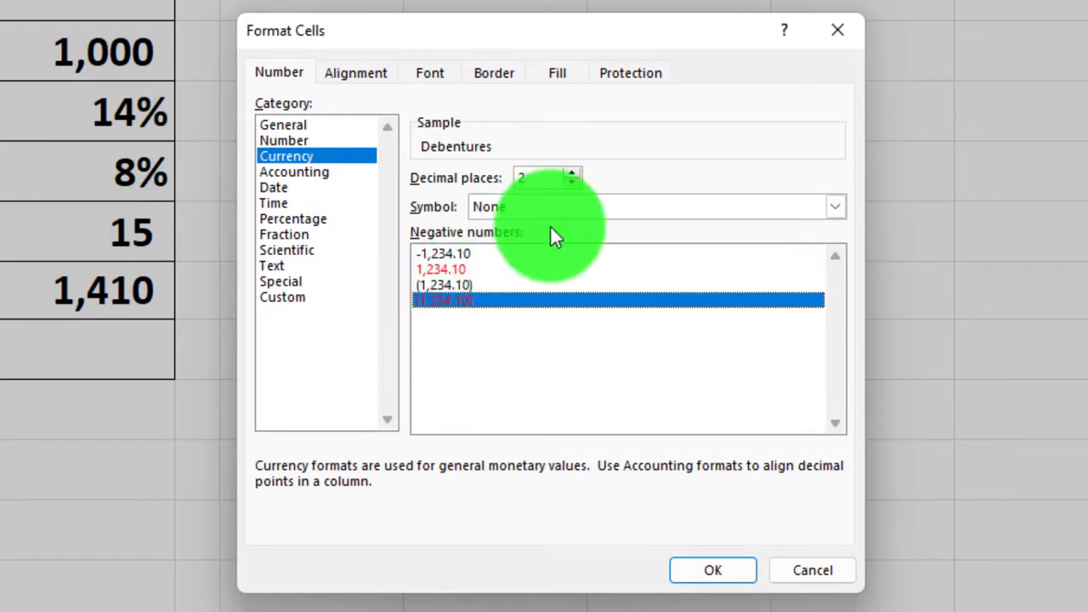
pyautogui.click(553, 212)
pyautogui.click(549, 224)
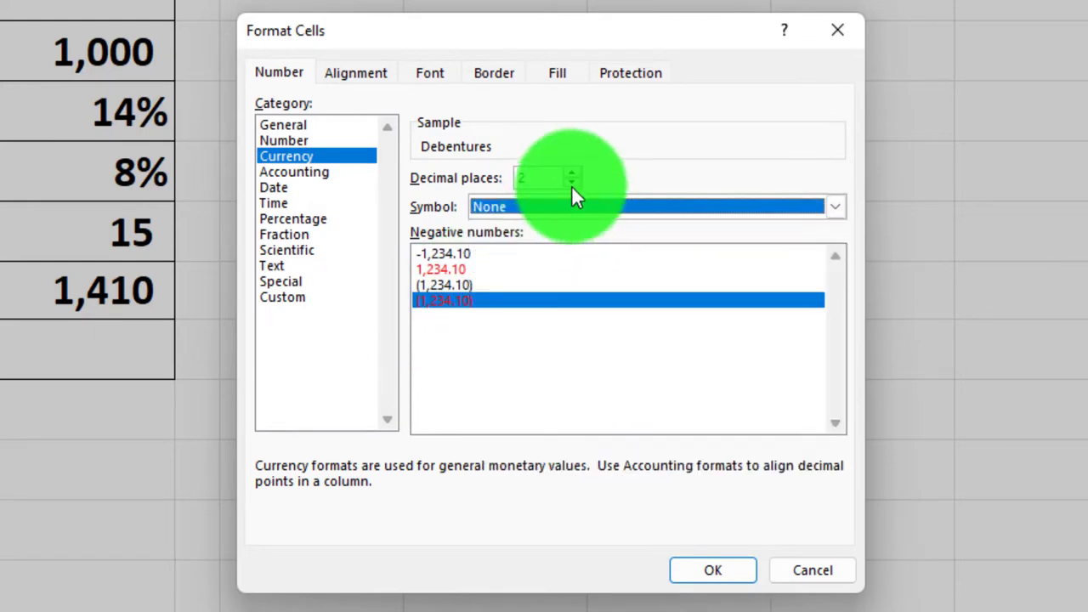
pyautogui.click(572, 182)
pyautogui.click(571, 183)
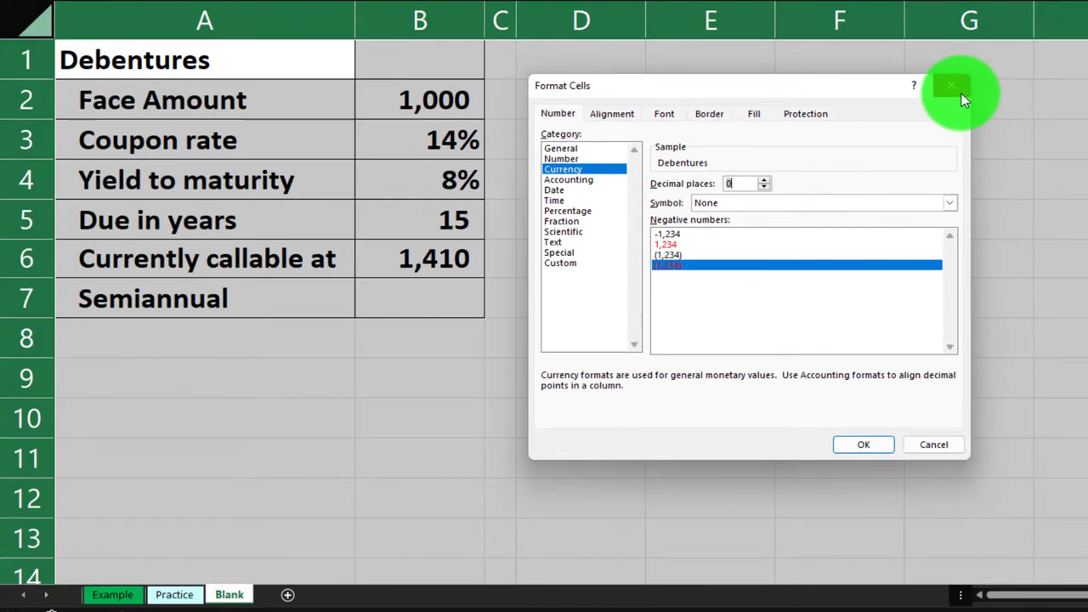
pyautogui.click(962, 93)
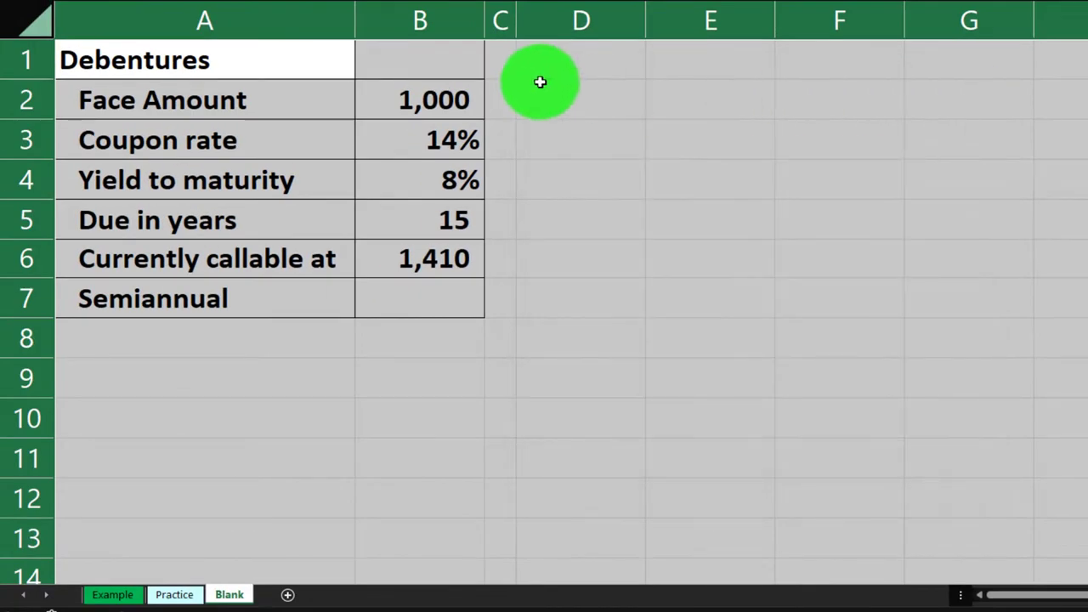
# Step: Review the Debentures data in A1:B7, from the face amount to the semiannual row, and the narrow spacer column C
pyautogui.press('Down')
pyautogui.press('Down')
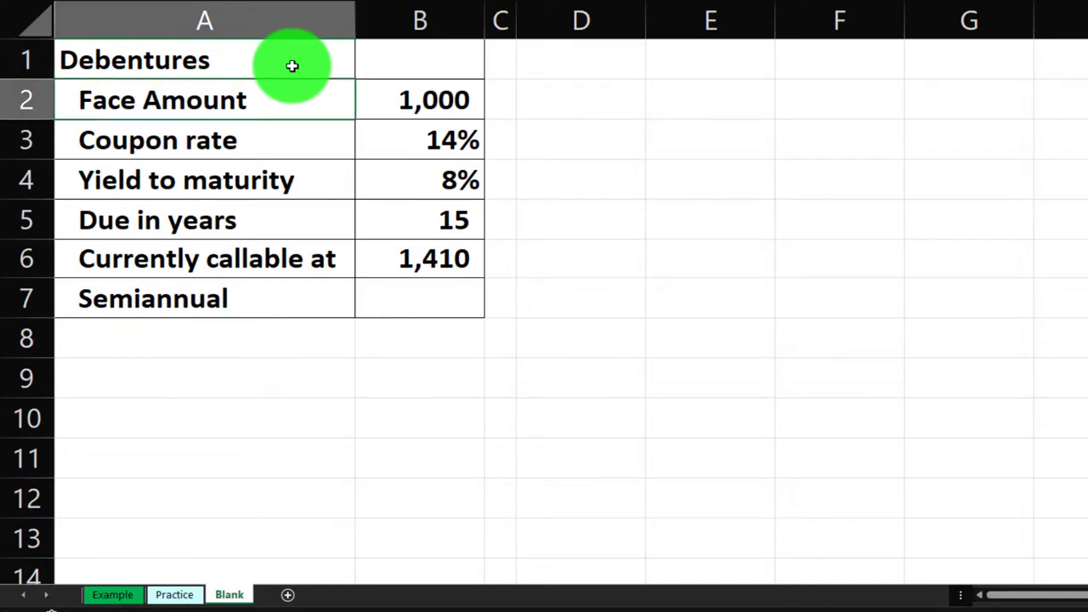
pyautogui.press('Right')
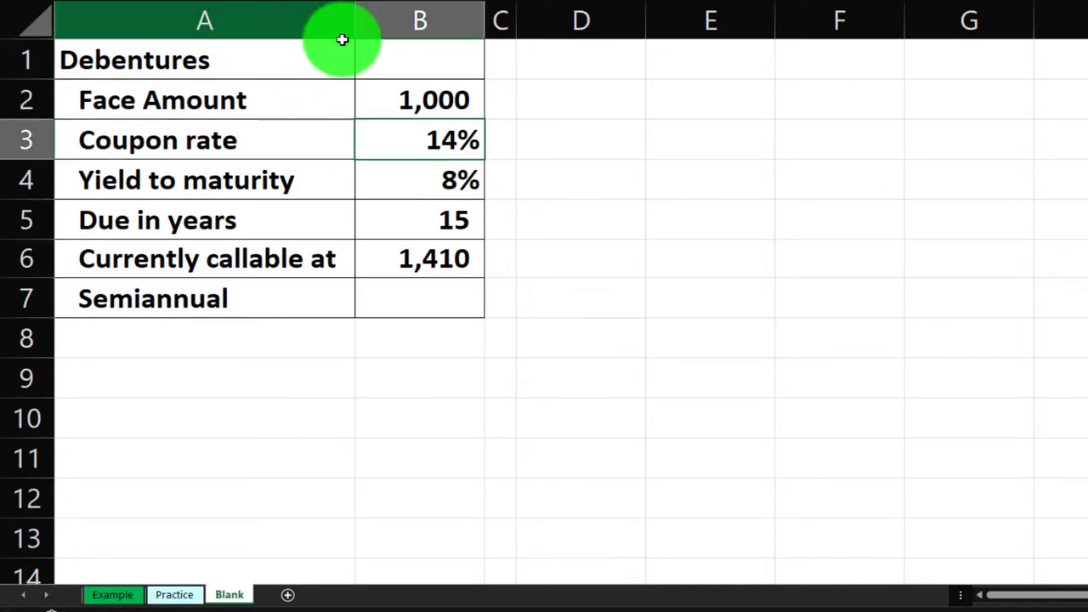
pyautogui.click(503, 19)
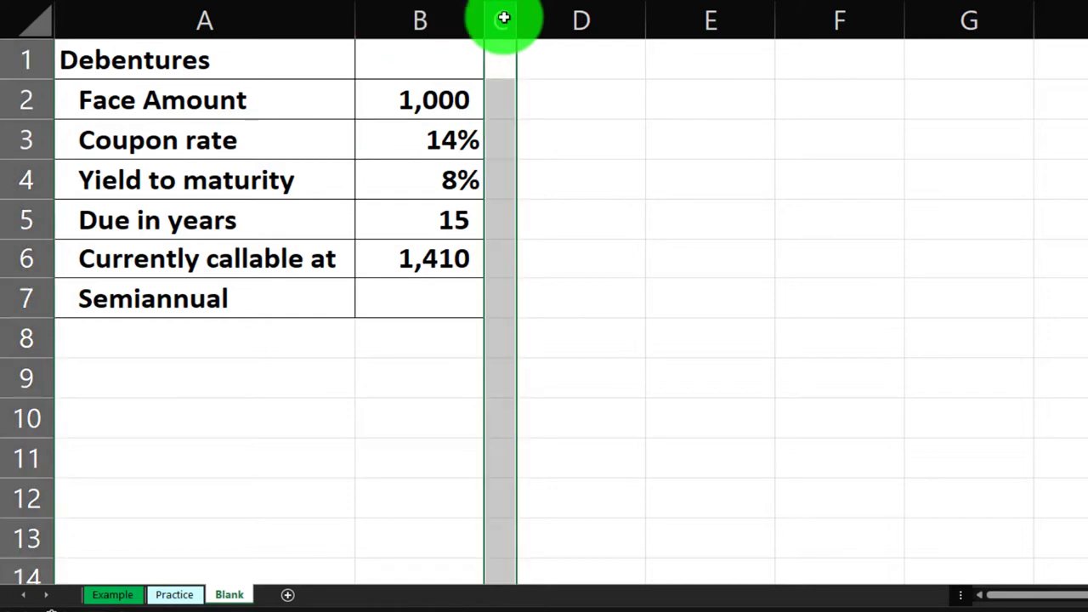
pyautogui.hotkey('ctrl', 'Home')
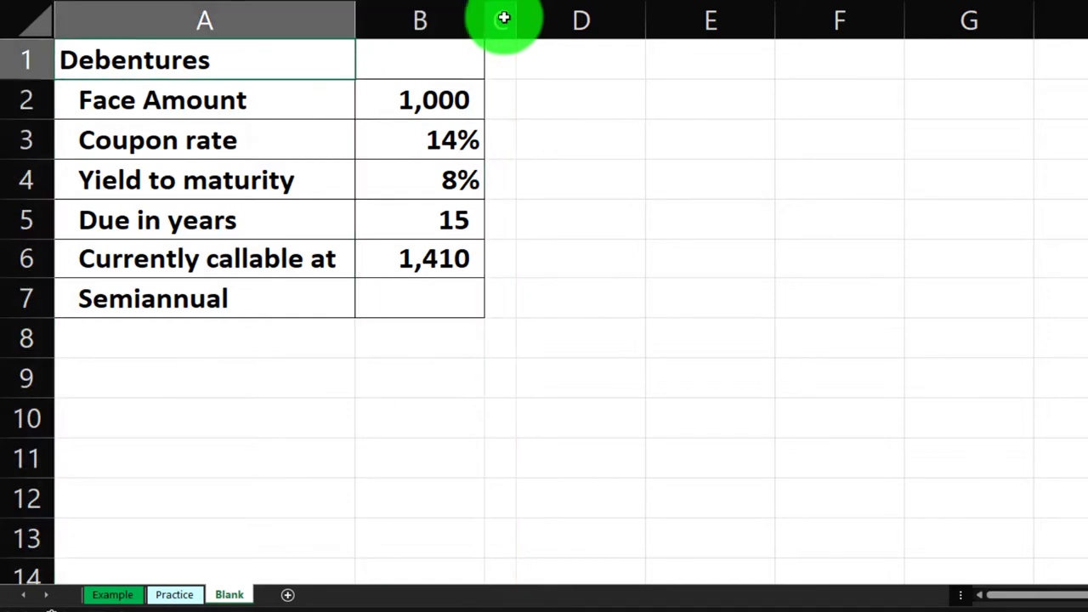
pyautogui.press('Down')
pyautogui.press('Right')
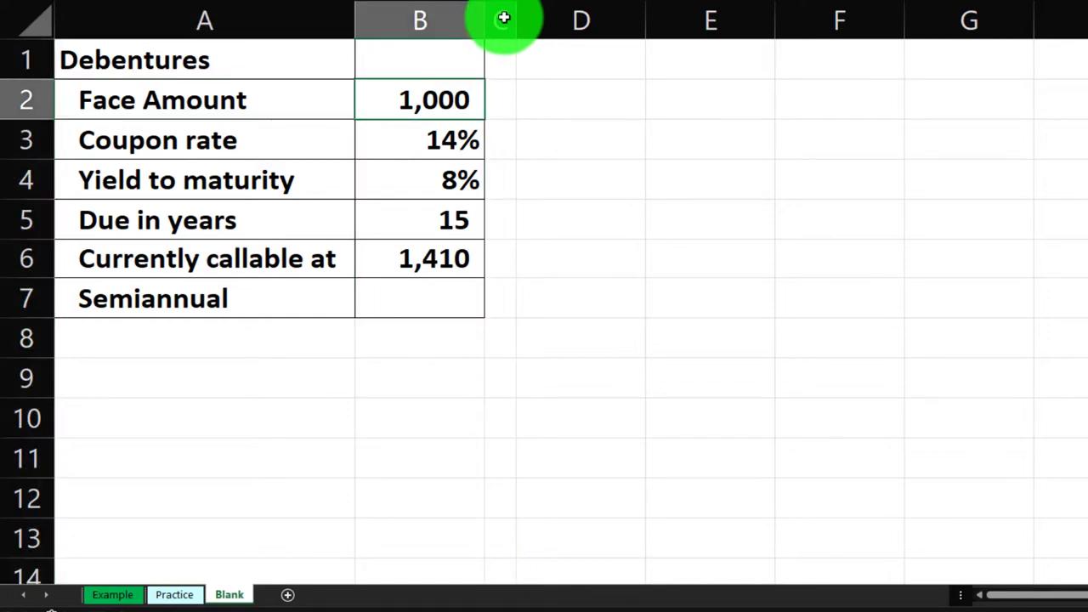
pyautogui.press('Down')
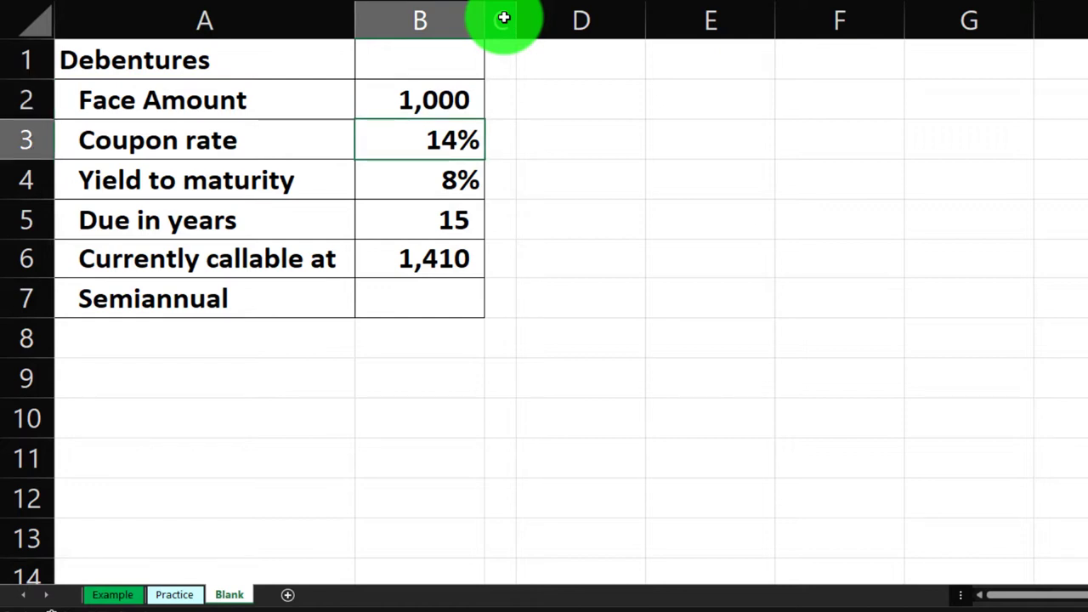
pyautogui.press('Down')
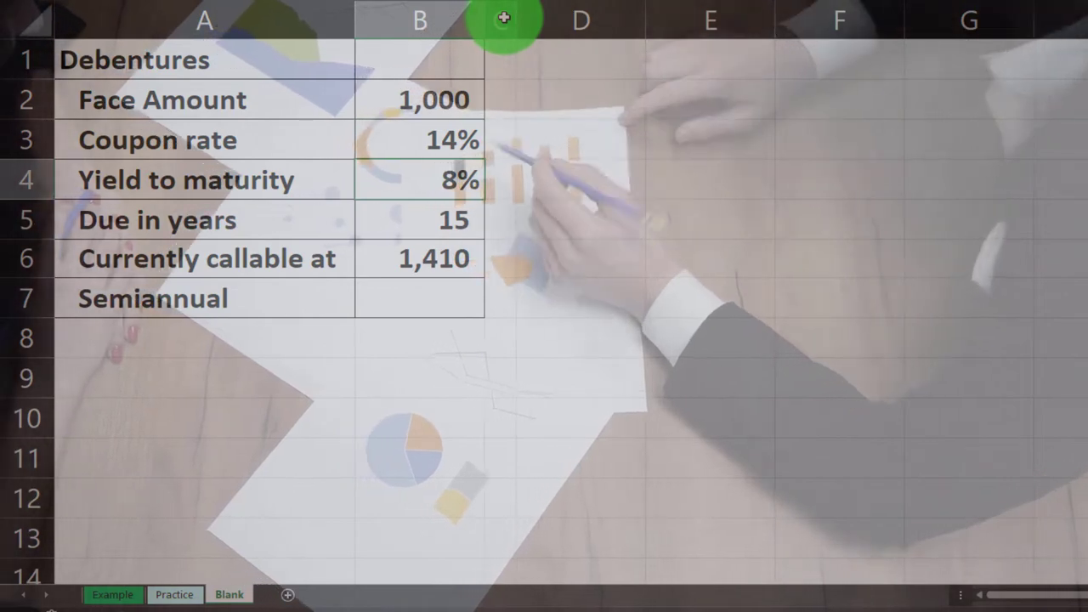
pyautogui.press('Down')
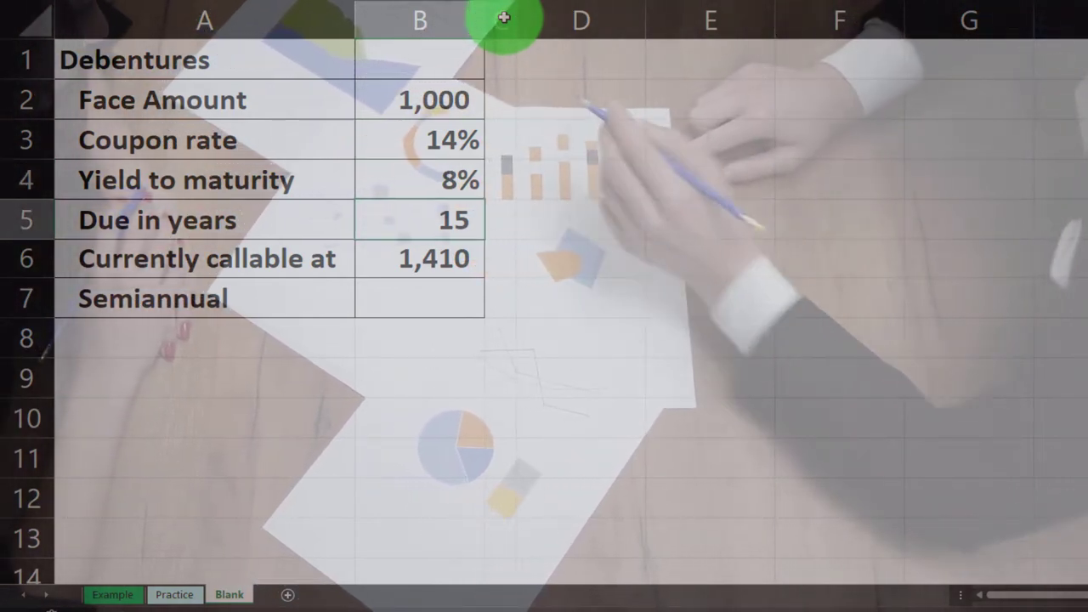
pyautogui.press('Down')
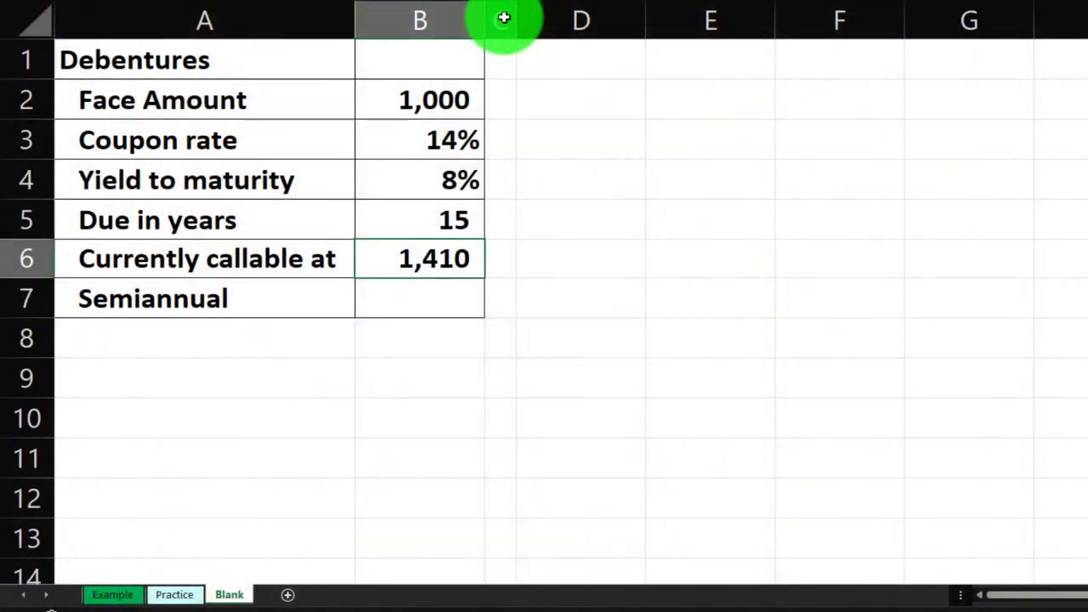
pyautogui.press('Down')
pyautogui.press('Left')
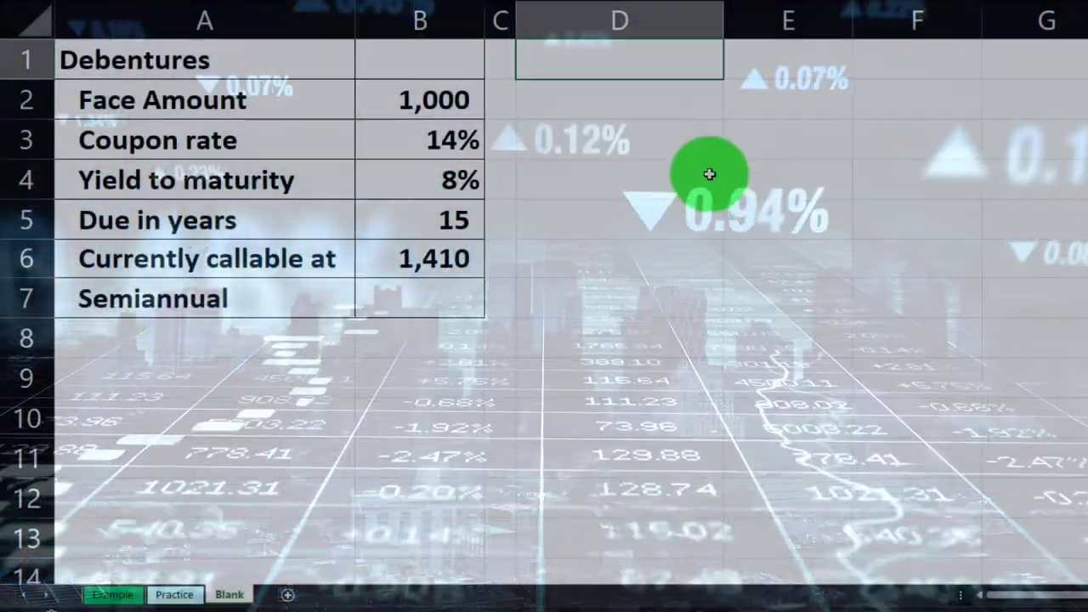
# Step: Enter the heading Price in D1 and format D1:E1 with a black fill and white text
pyautogui.write('P')
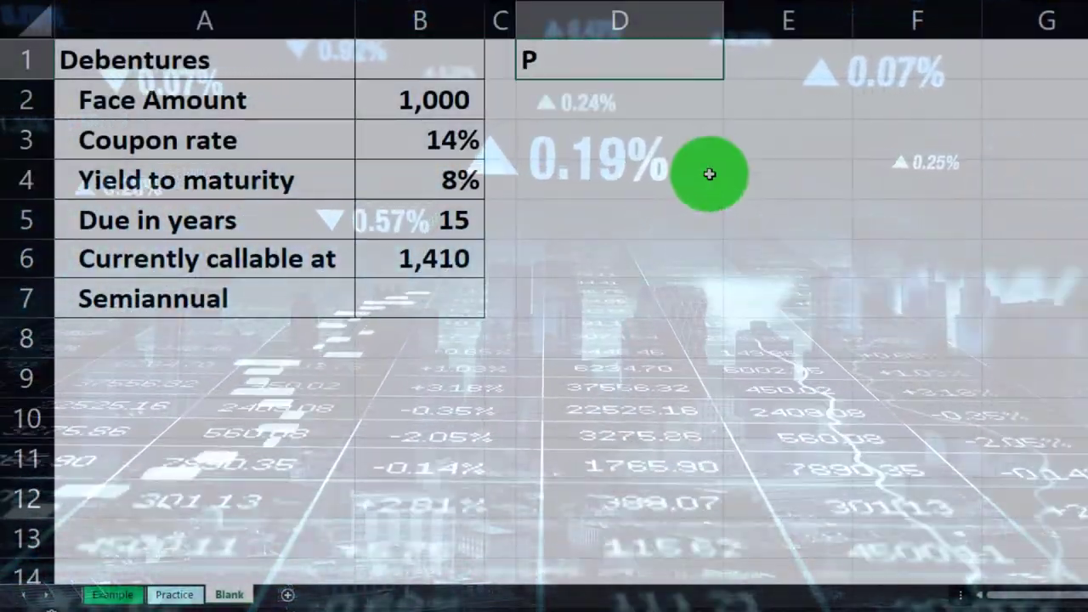
pyautogui.write('rice')
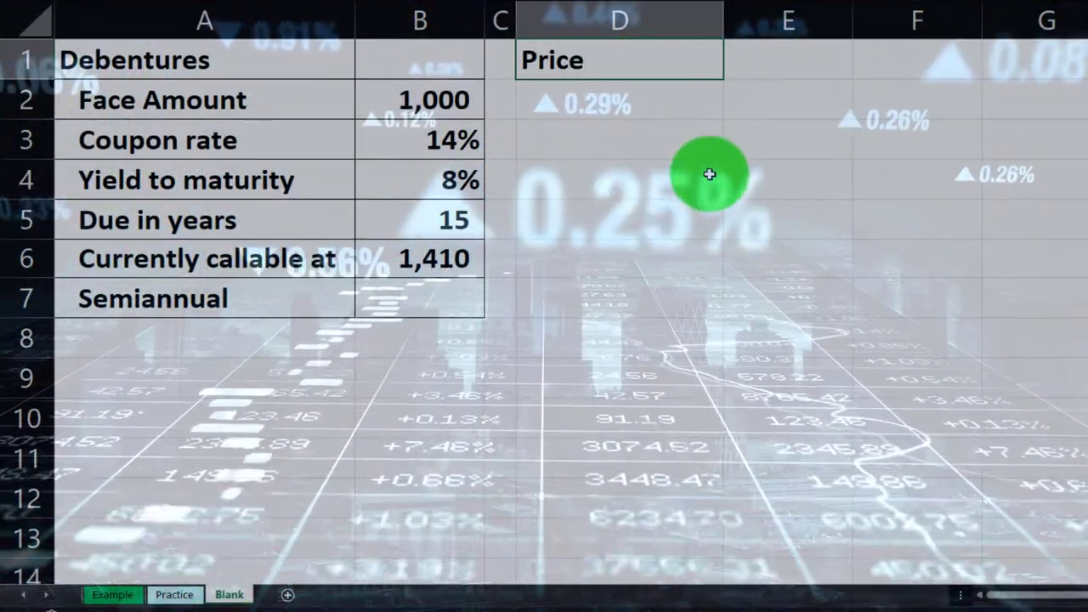
pyautogui.press('Return')
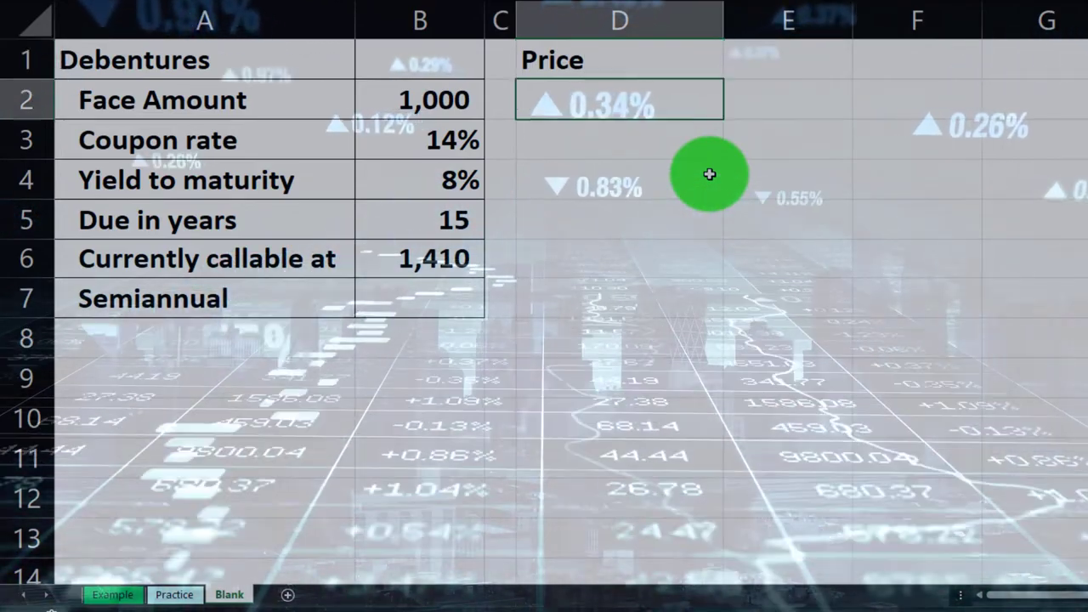
pyautogui.moveTo(697, 63); pyautogui.dragTo(736, 63)
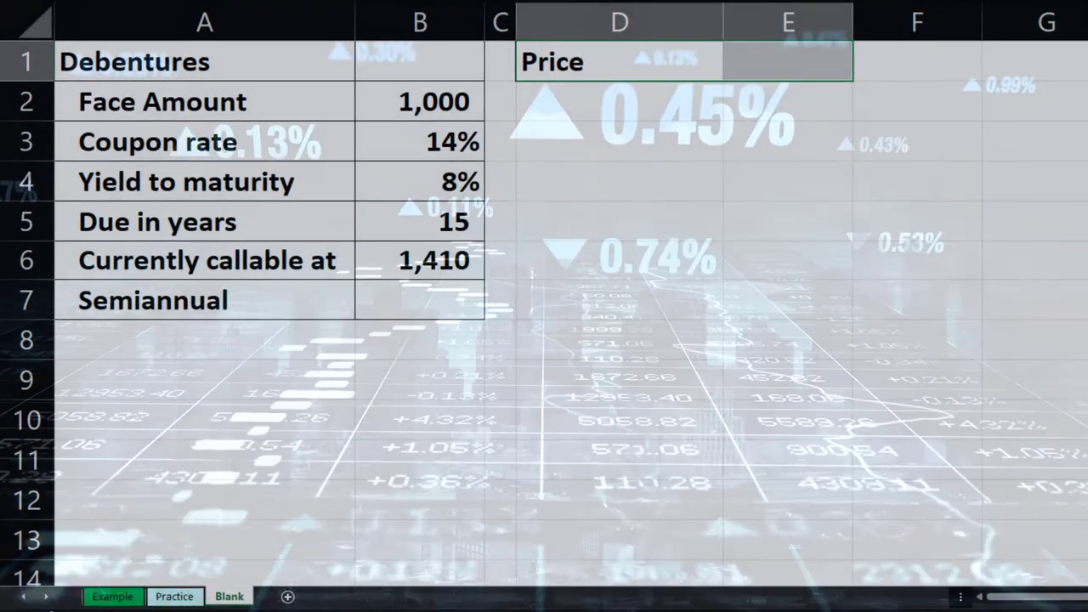
pyautogui.click(353, 145)
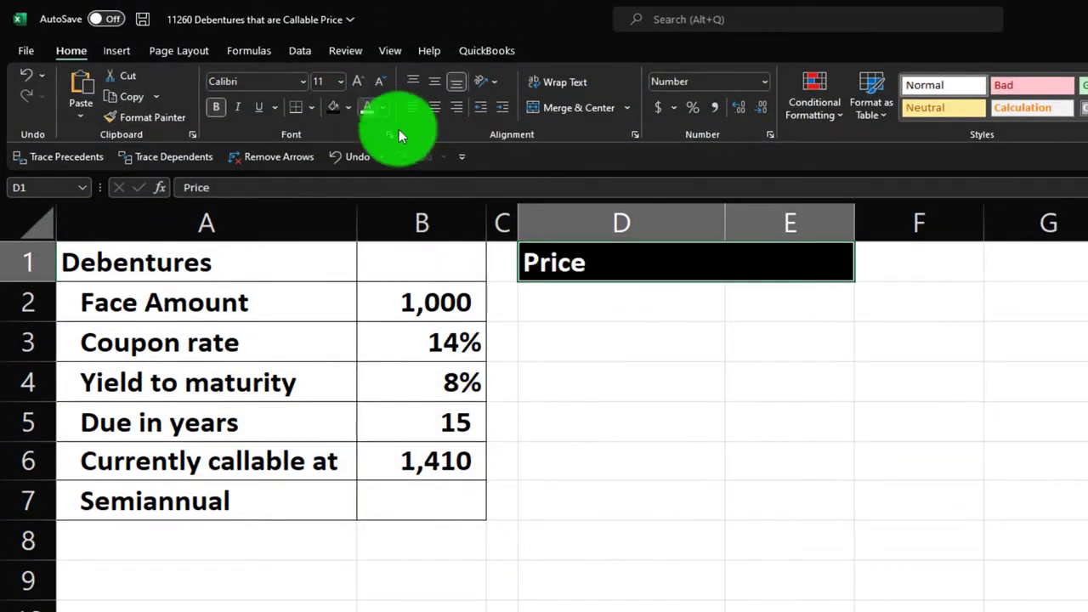
# Step: Enter the labels PV of interest in D2 and PV of face amount in D3, and widen column D to fit them
pyautogui.click(587, 308)
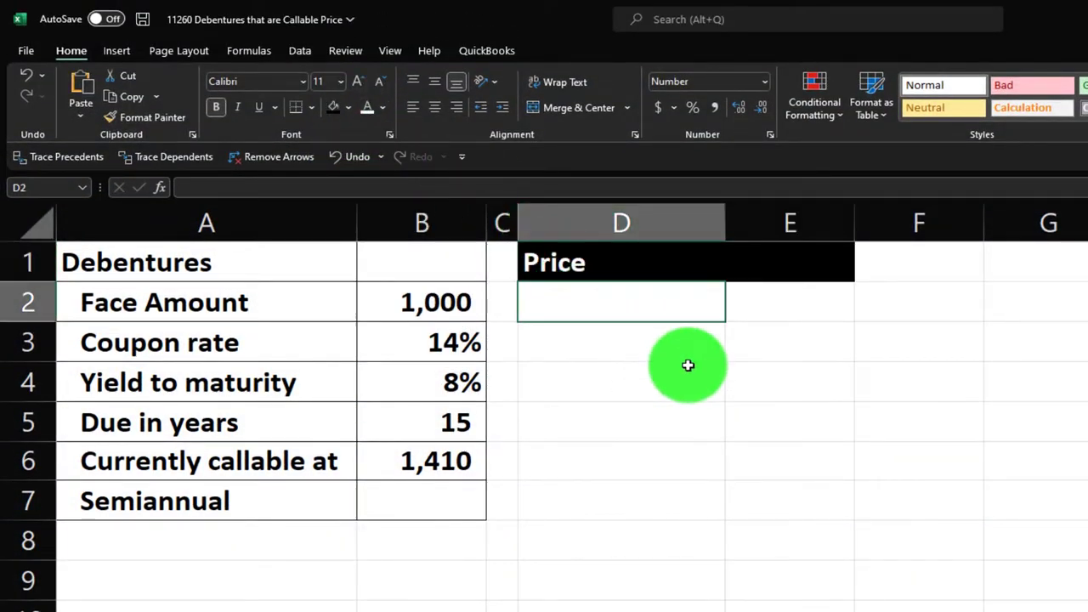
pyautogui.write('PV of interest')
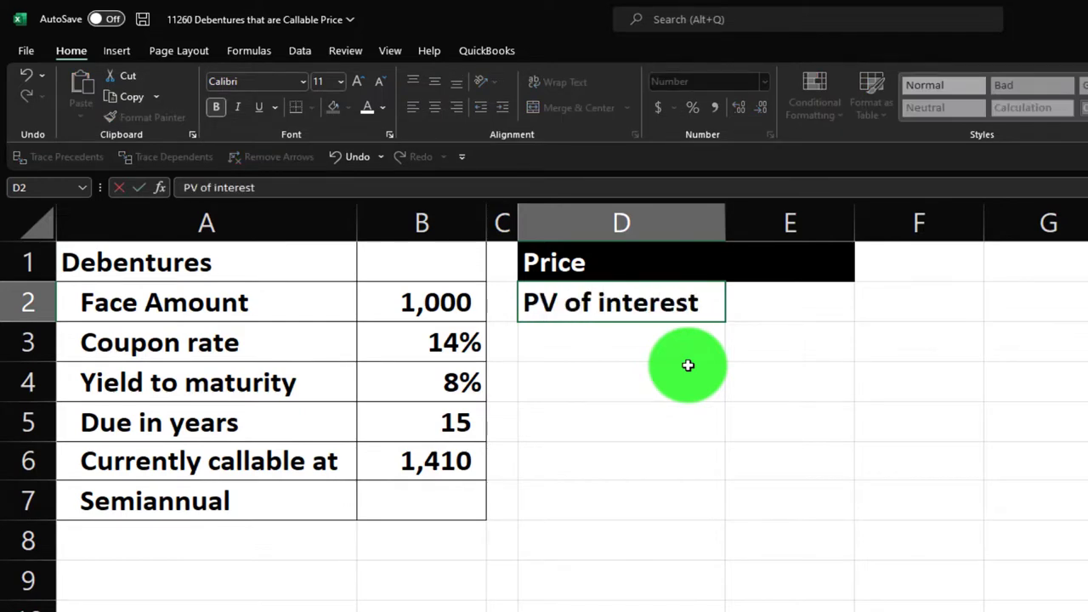
pyautogui.press('Return')
pyautogui.write('PV')
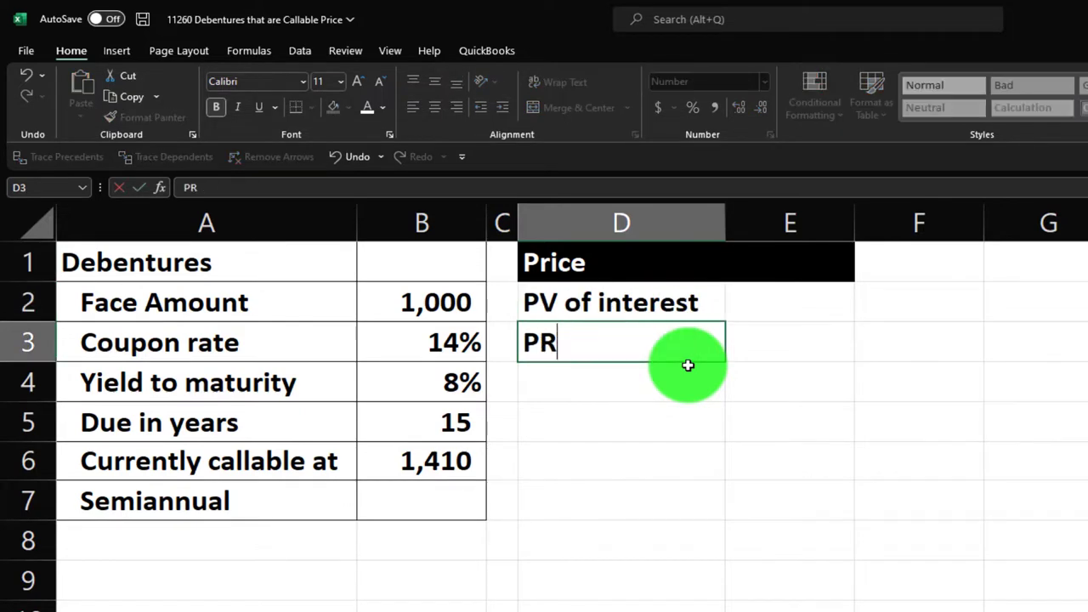
pyautogui.write(' of face amount')
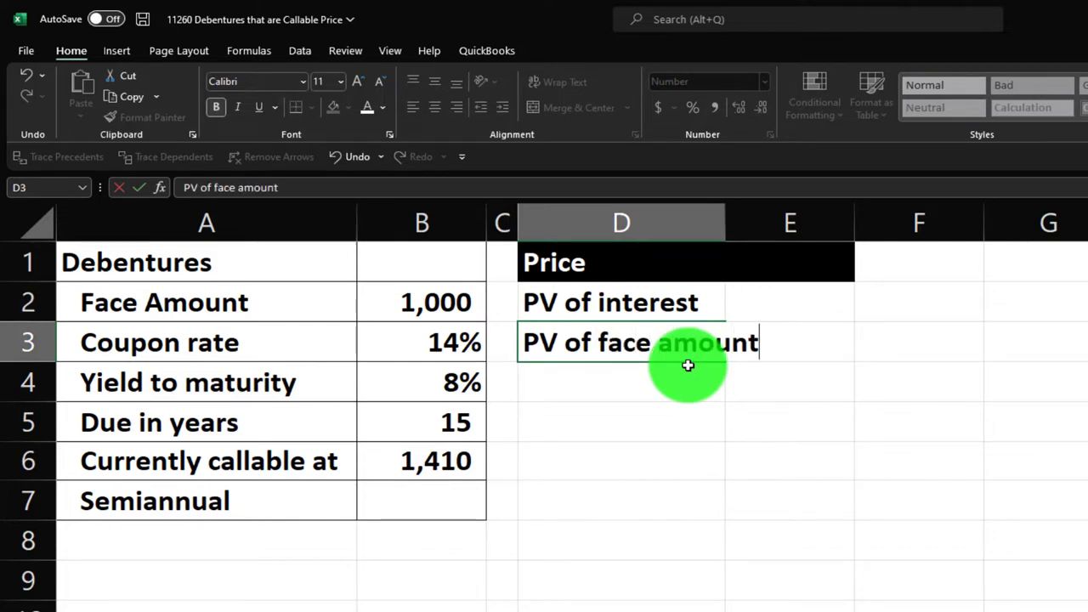
pyautogui.press('Return')
pyautogui.moveTo(734, 215); pyautogui.dragTo(765, 221)
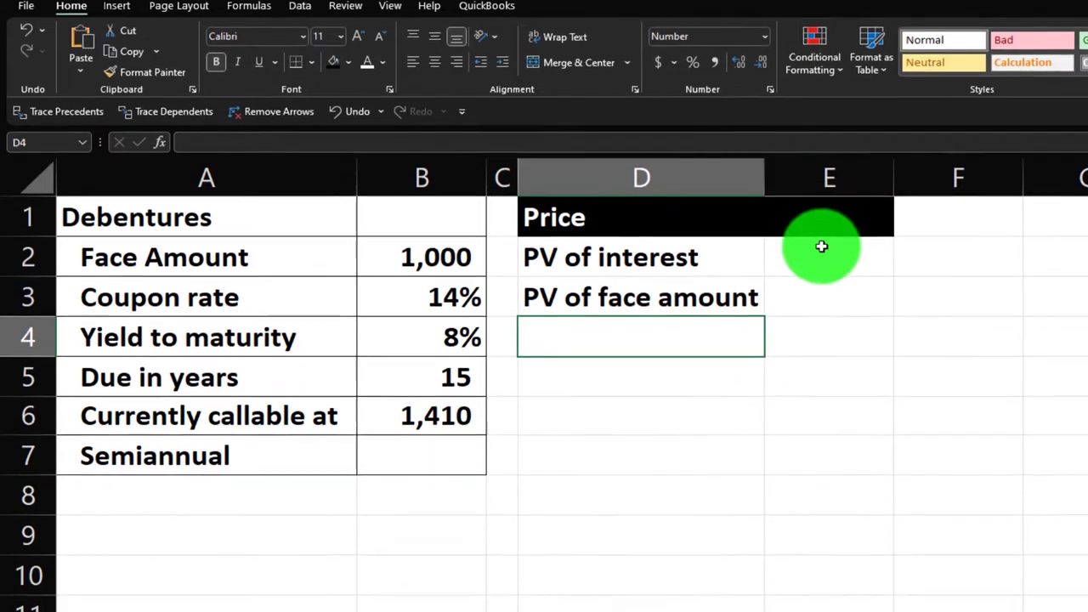
# Step: Calculate the PV of interest in E2 with -PV(B4/2,B5*2,B2*B3/2), using semiannual rate, periods and coupon payment
pyautogui.click(821, 247)
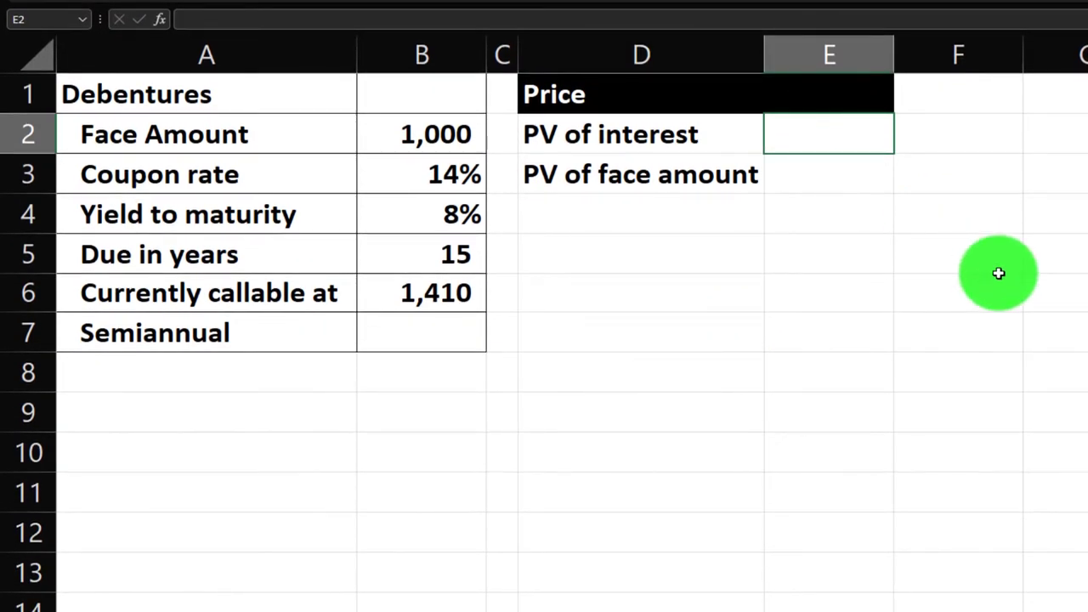
pyautogui.write('-pv(')
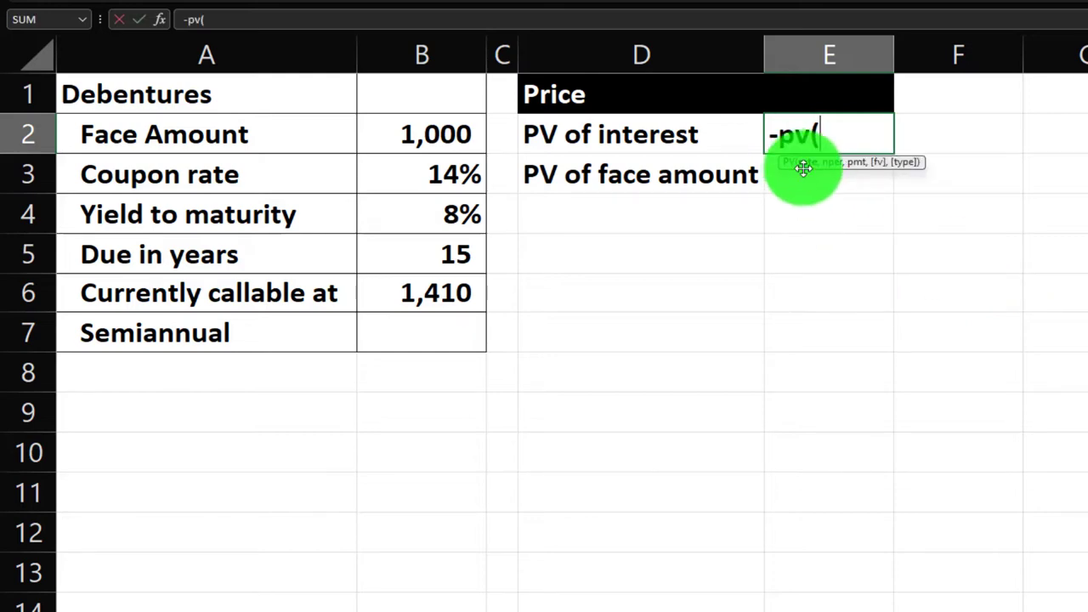
pyautogui.press('Down')
pyautogui.press('Down')
pyautogui.press('Left')
pyautogui.press('Left')
pyautogui.press('Left')
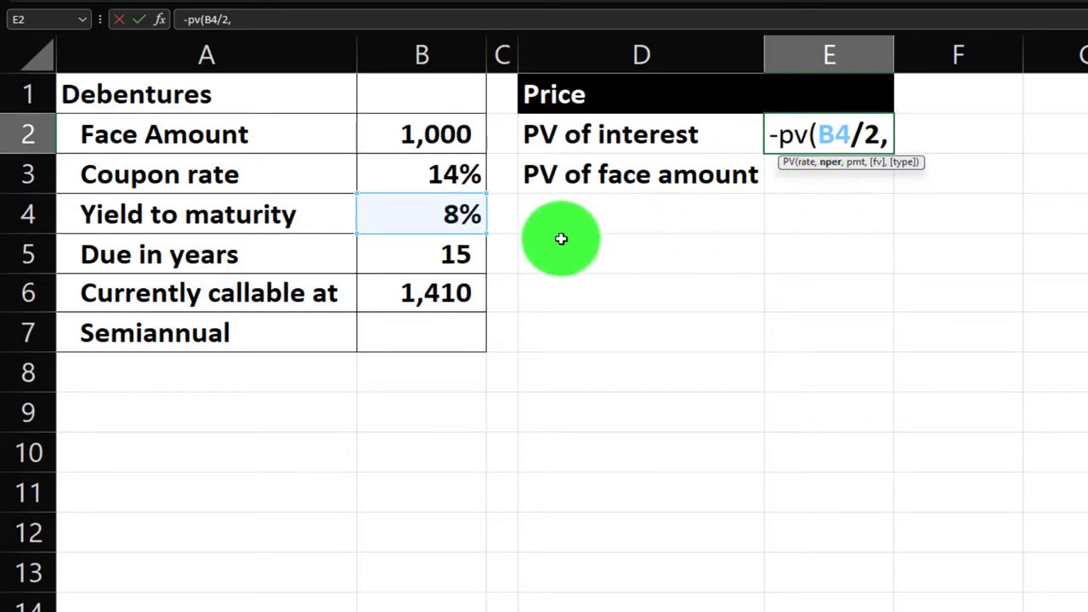
pyautogui.click(454, 252)
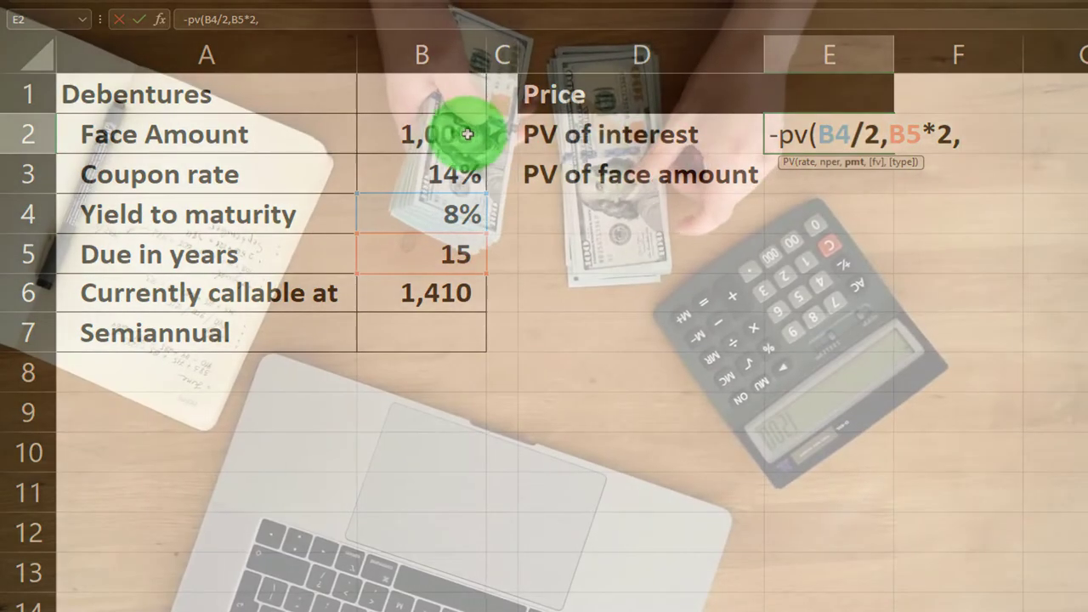
pyautogui.click(467, 134)
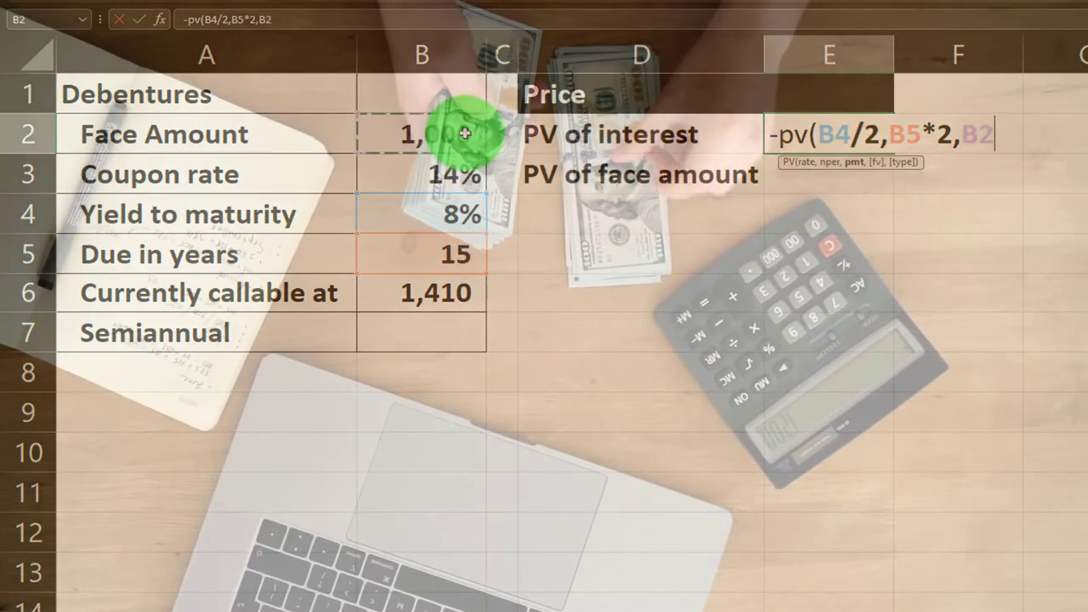
pyautogui.write('*')
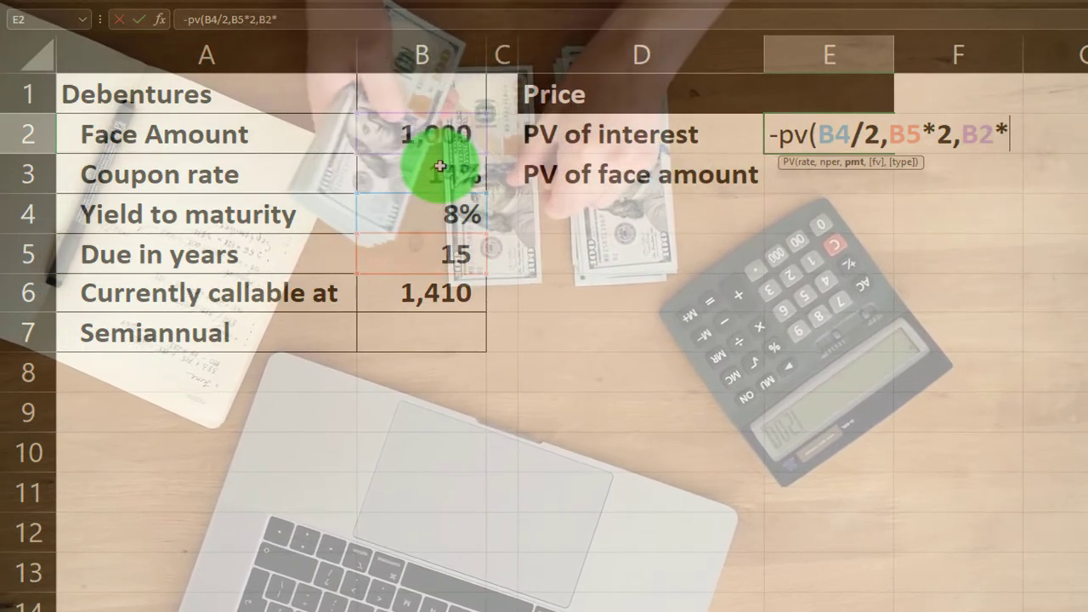
pyautogui.click(440, 167)
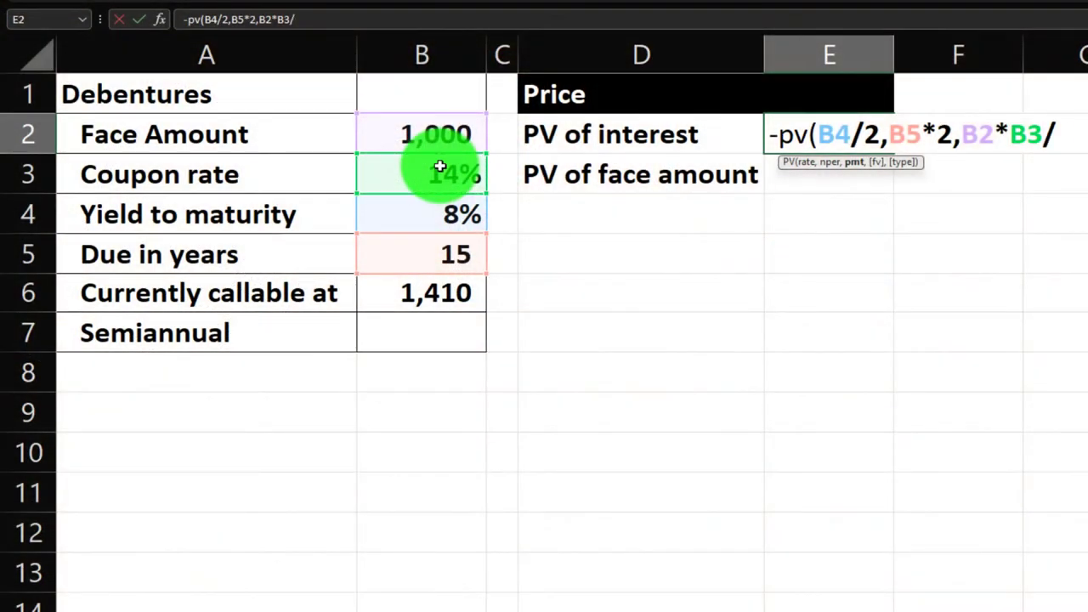
pyautogui.write('/2')
pyautogui.press('Return')
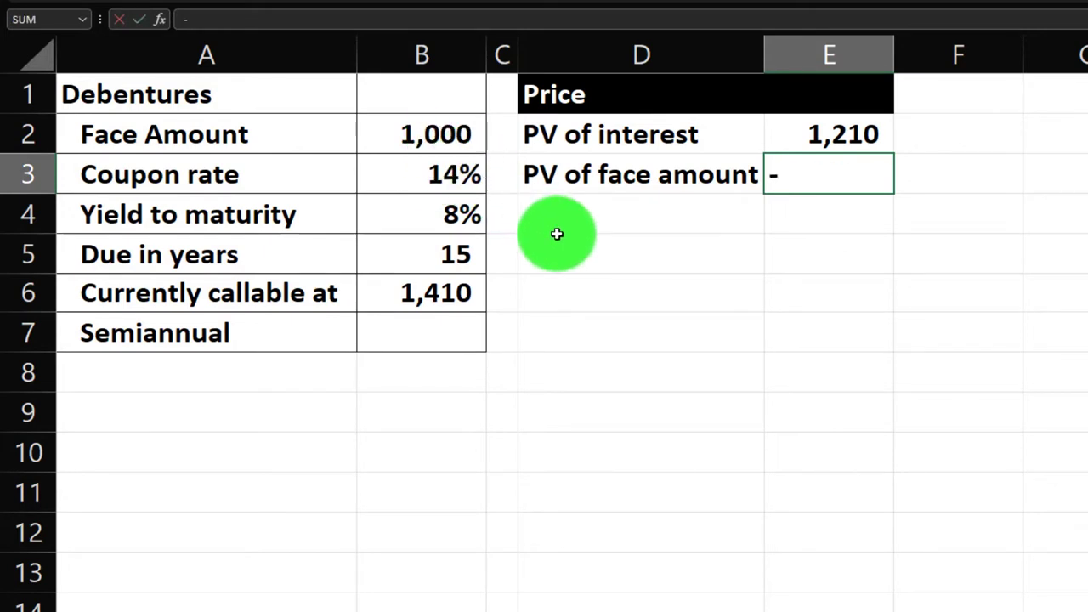
# Step: Calculate the PV of face amount in E3 with -PV(B4/2,B5*2,,B2), leaving the payment argument empty
pyautogui.write('pv(')
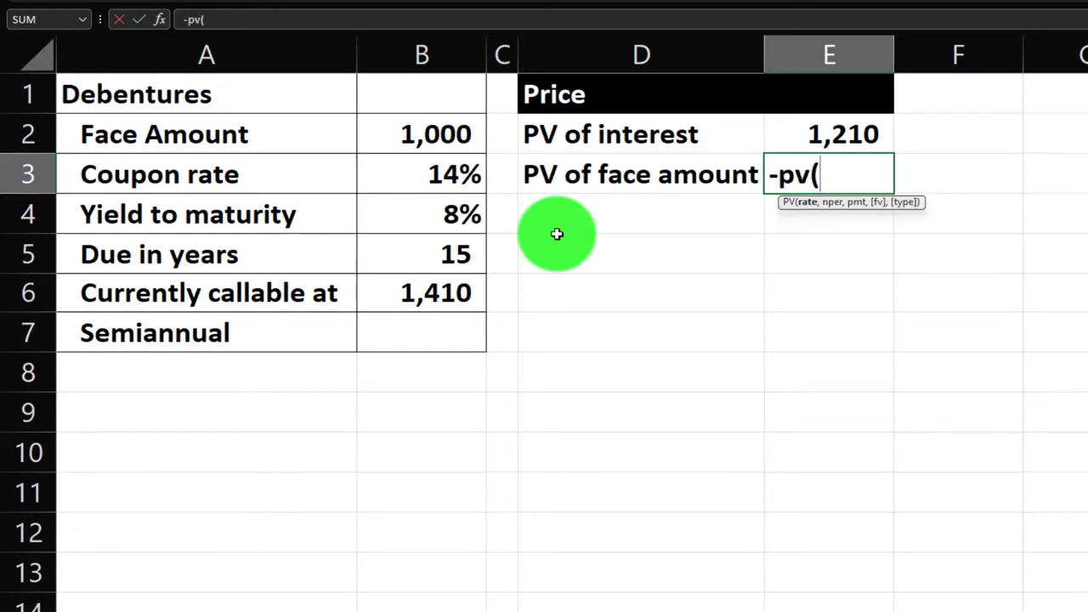
pyautogui.press('Left')
pyautogui.press('Left')
pyautogui.press('Left')
pyautogui.press('Down')
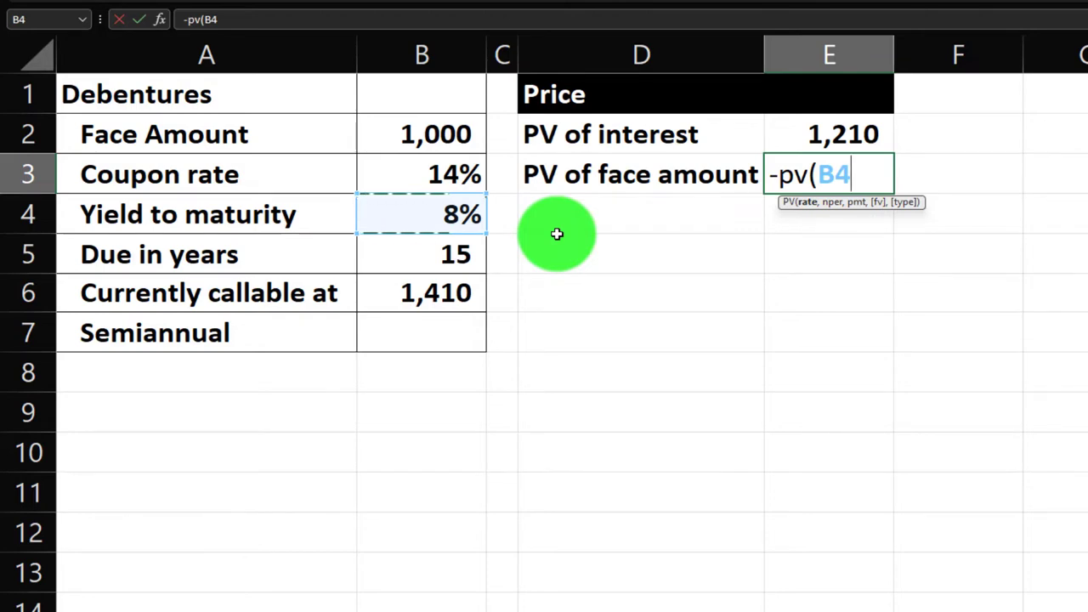
pyautogui.write('/')
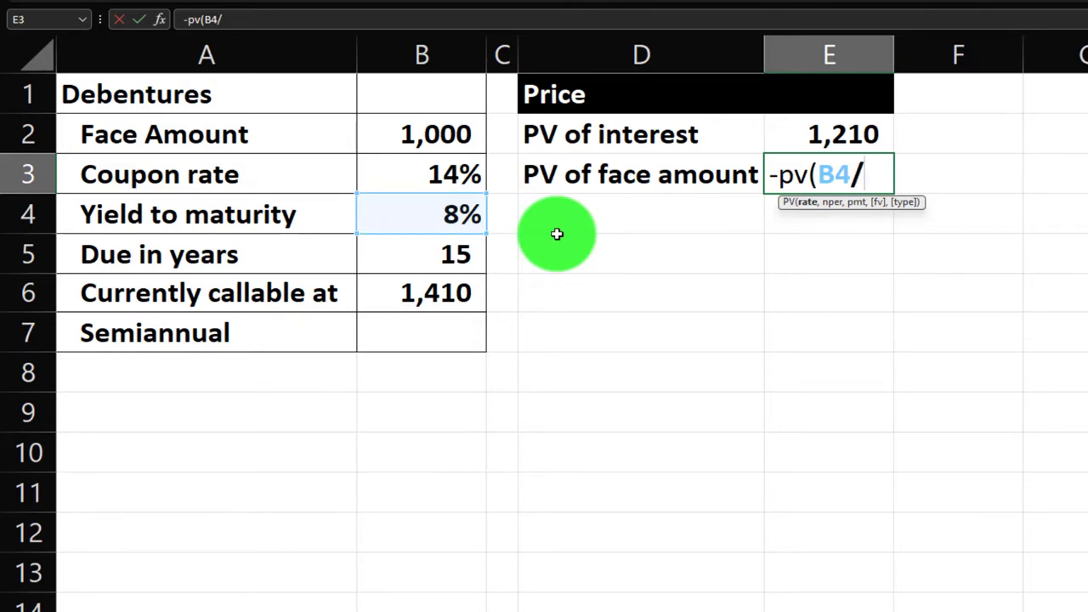
pyautogui.write('2,')
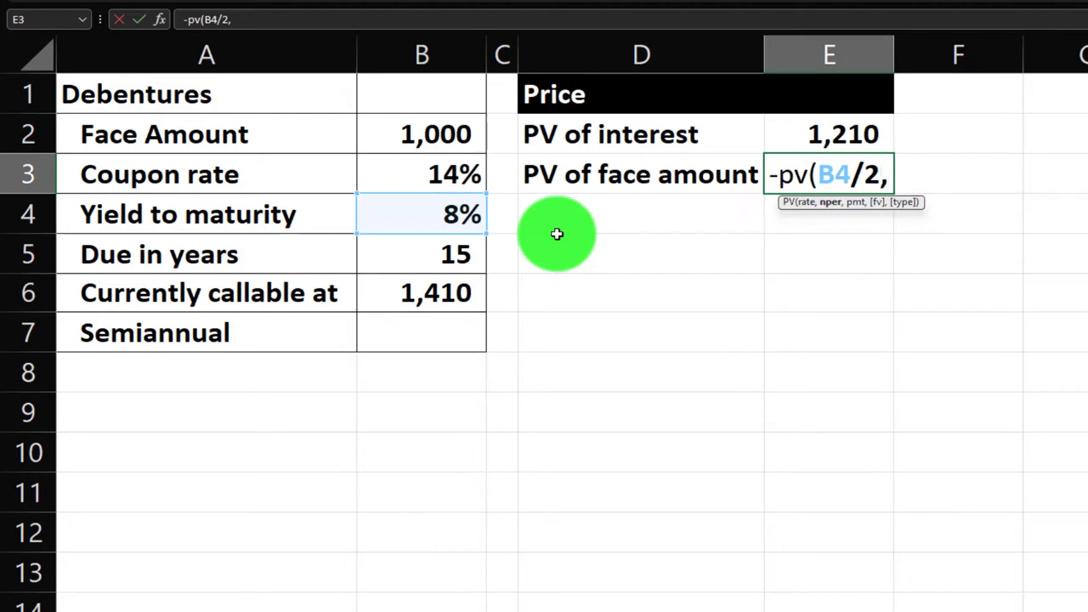
pyautogui.click(477, 247)
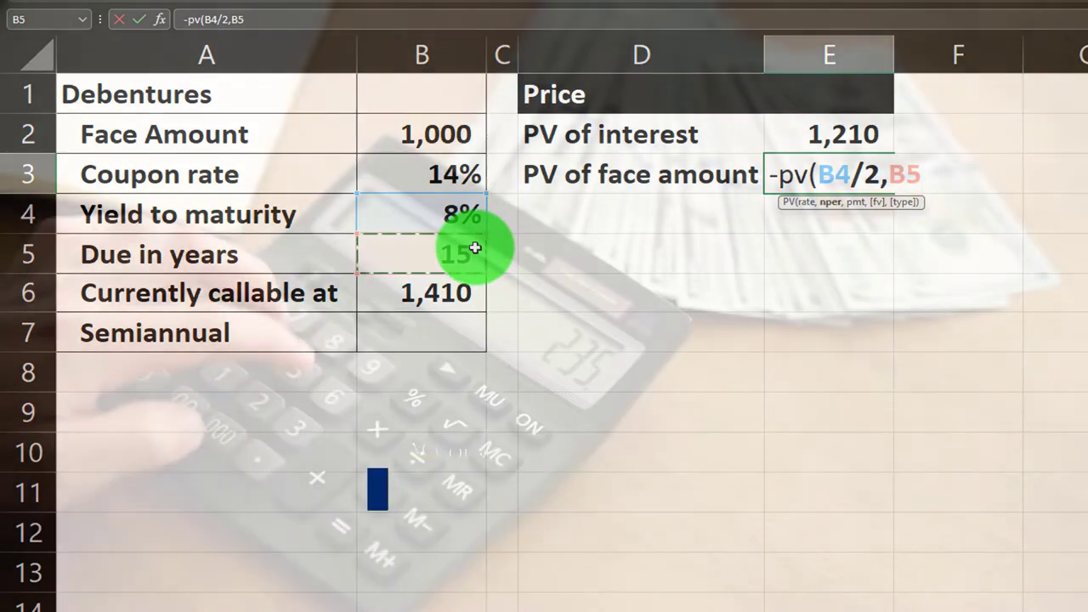
pyautogui.write('*2')
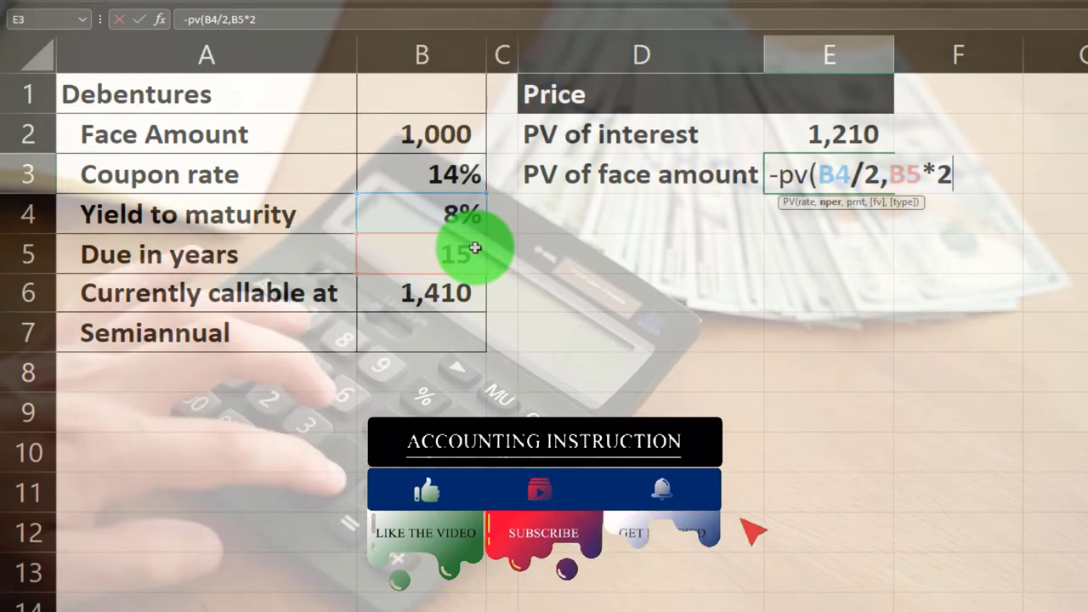
pyautogui.write(',')
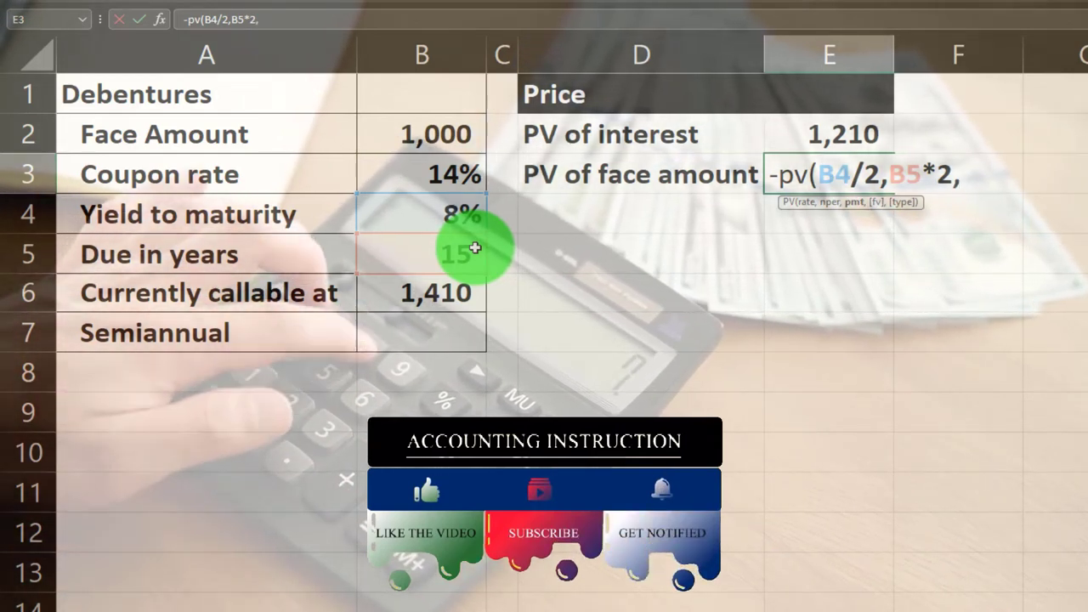
pyautogui.write(',')
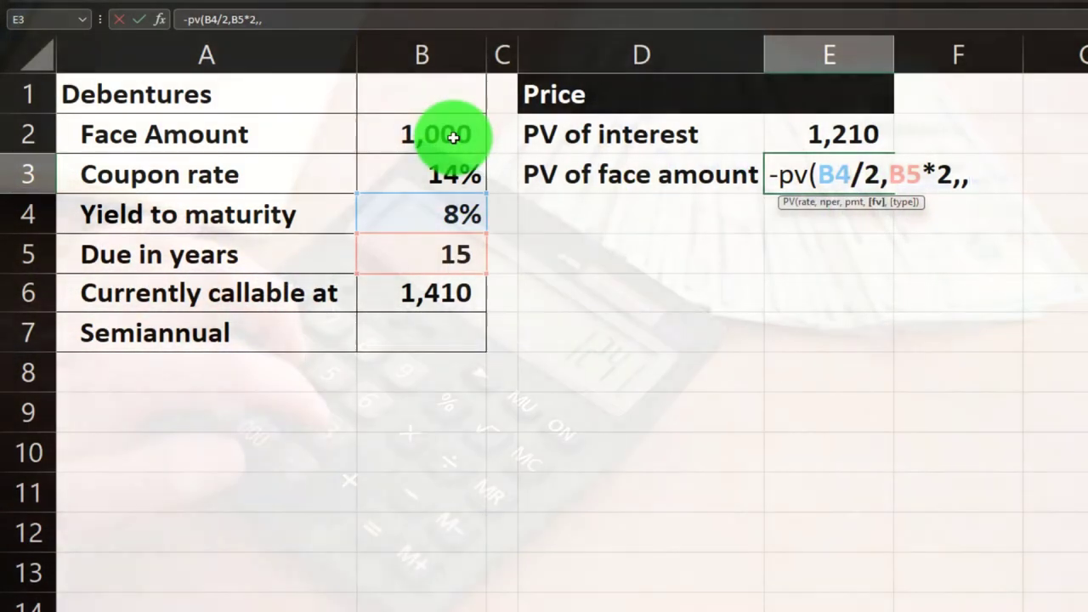
pyautogui.click(453, 137)
pyautogui.press('Return')
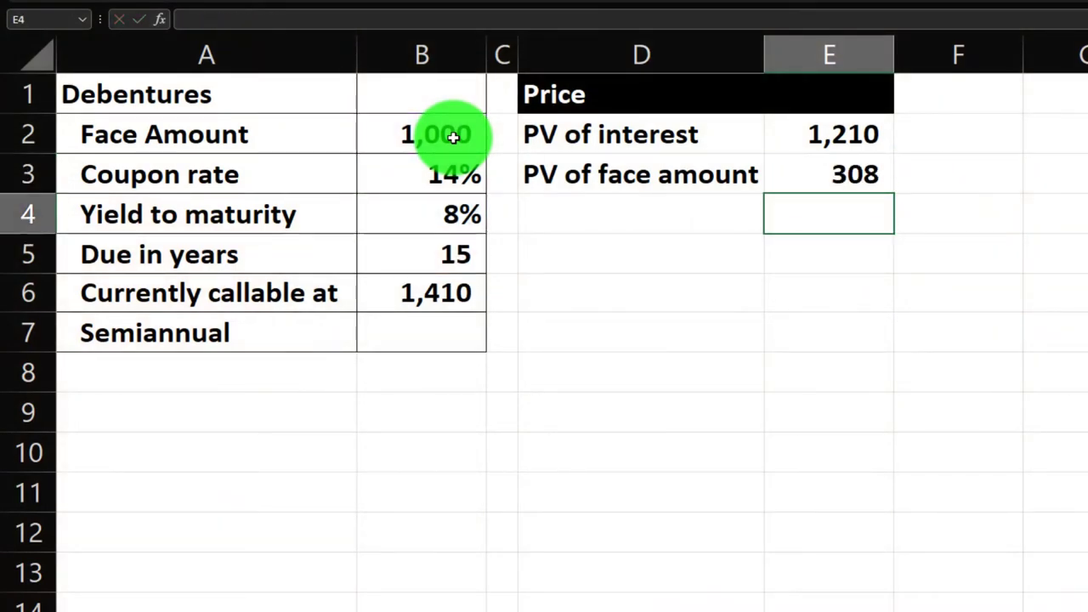
# Step: Add the two present values in E4 with the formula =SUM(E2:E3)
pyautogui.write('=sum')
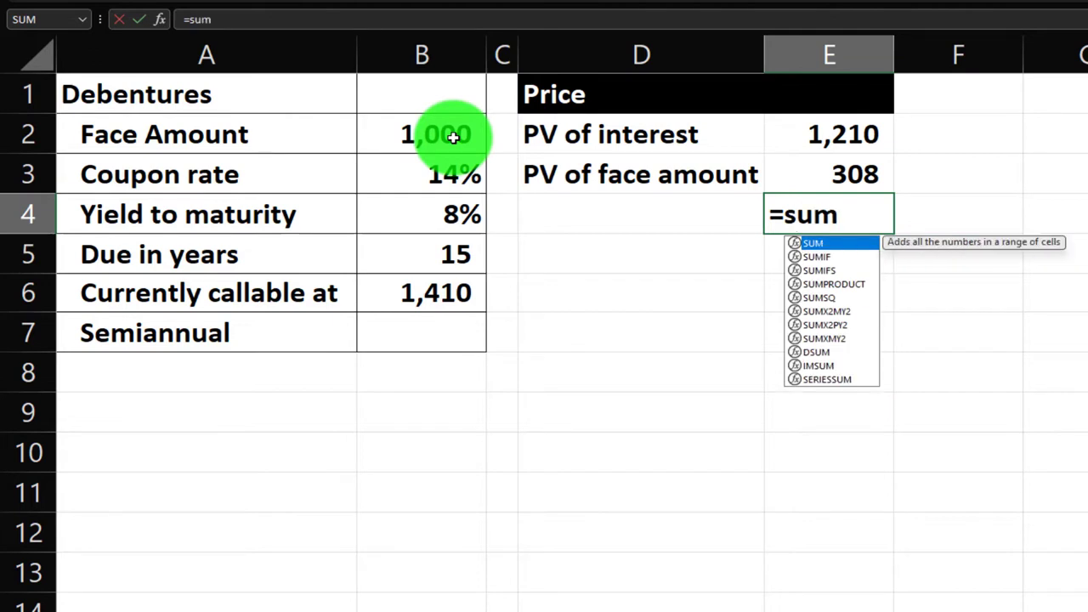
pyautogui.write('(')
pyautogui.press('Up')
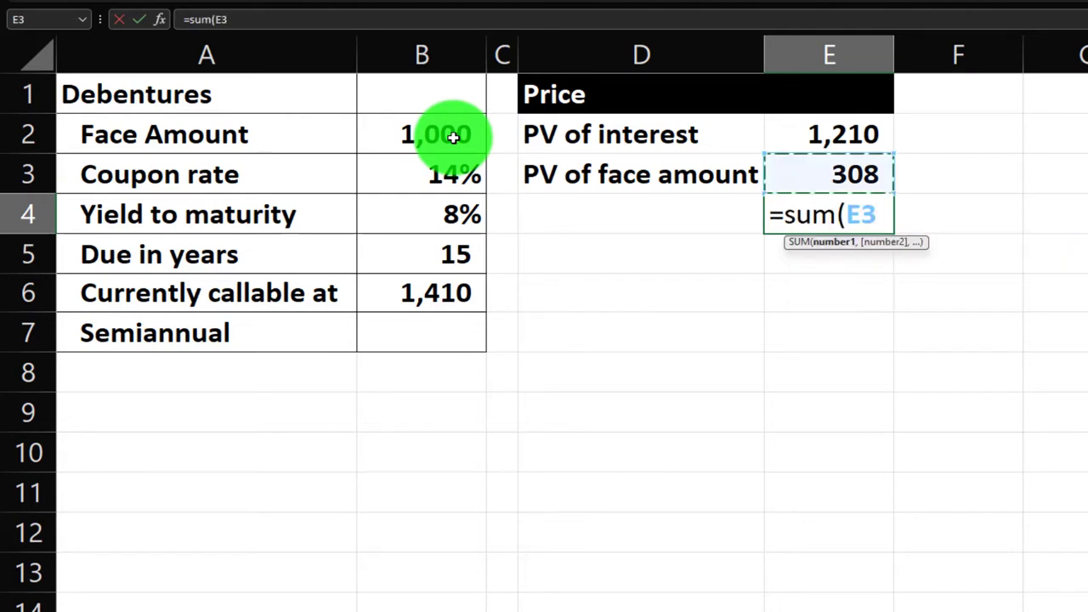
pyautogui.hotkey('shift', 'Up')
pyautogui.press('Return')
pyautogui.press('Up')
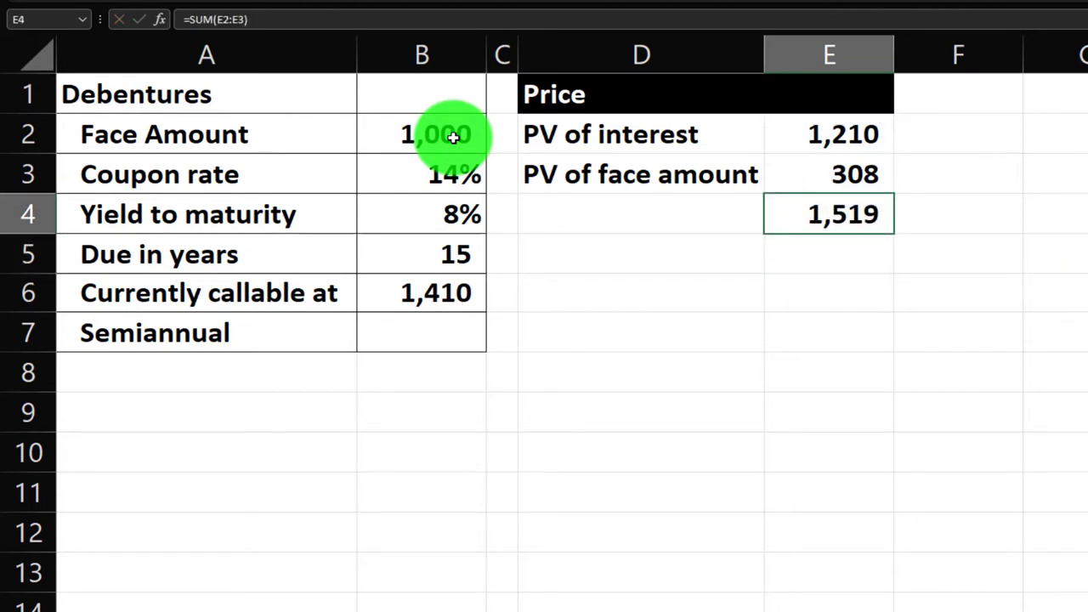
# Step: Label the summed present values with Price in D4
pyautogui.press('Left')
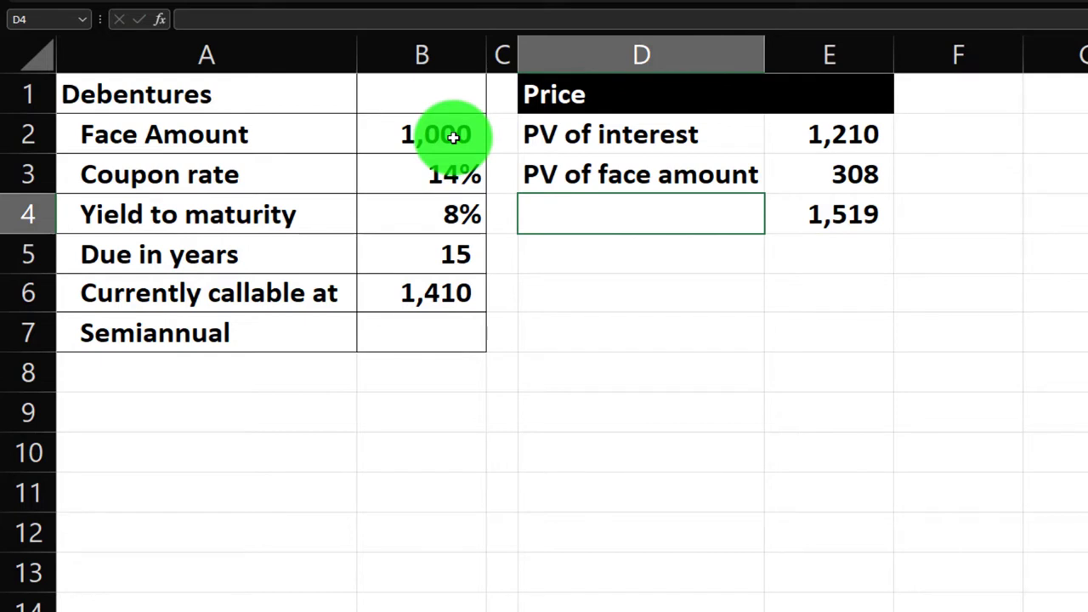
pyautogui.write('Prime')
pyautogui.press('Return')
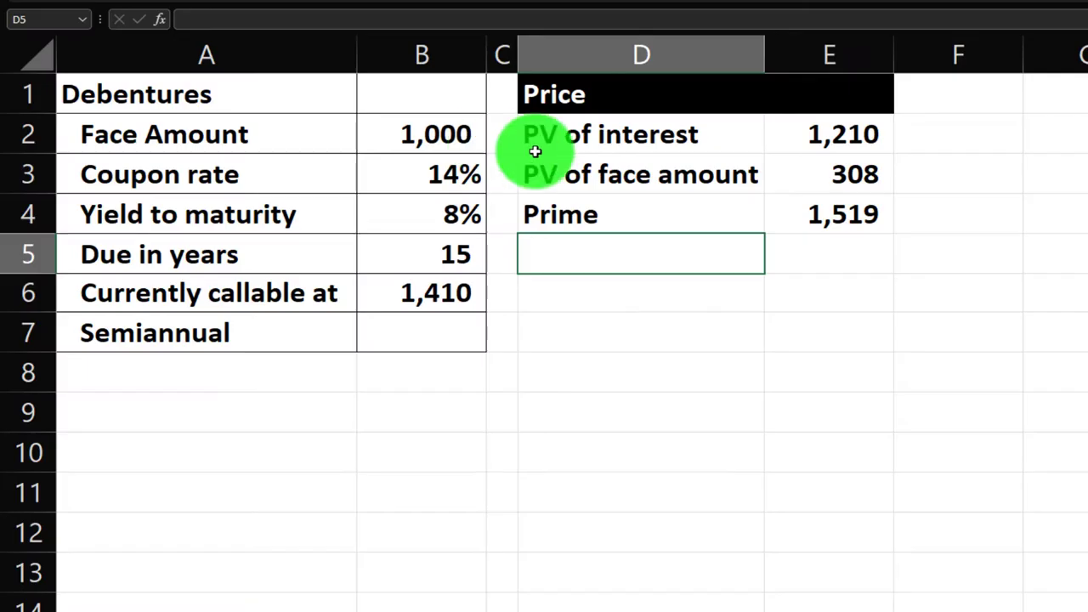
pyautogui.doubleClick(585, 219)
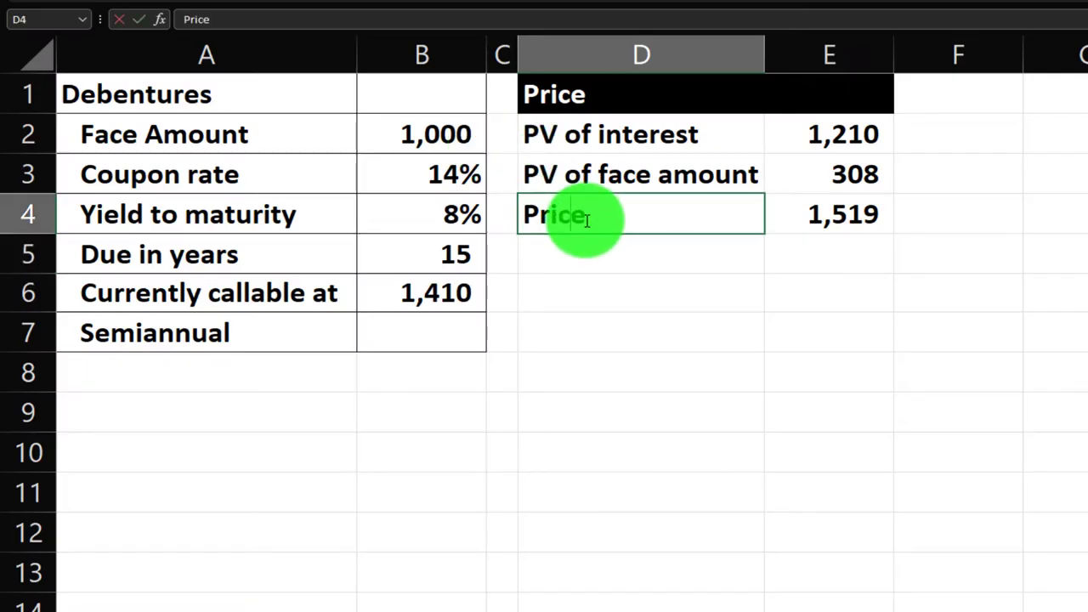
pyautogui.press('Return')
# Step: Format the price calculation in D2:E4 with a light blue fill from the standard colors and all borders
pyautogui.moveTo(607, 139); pyautogui.dragTo(803, 202)
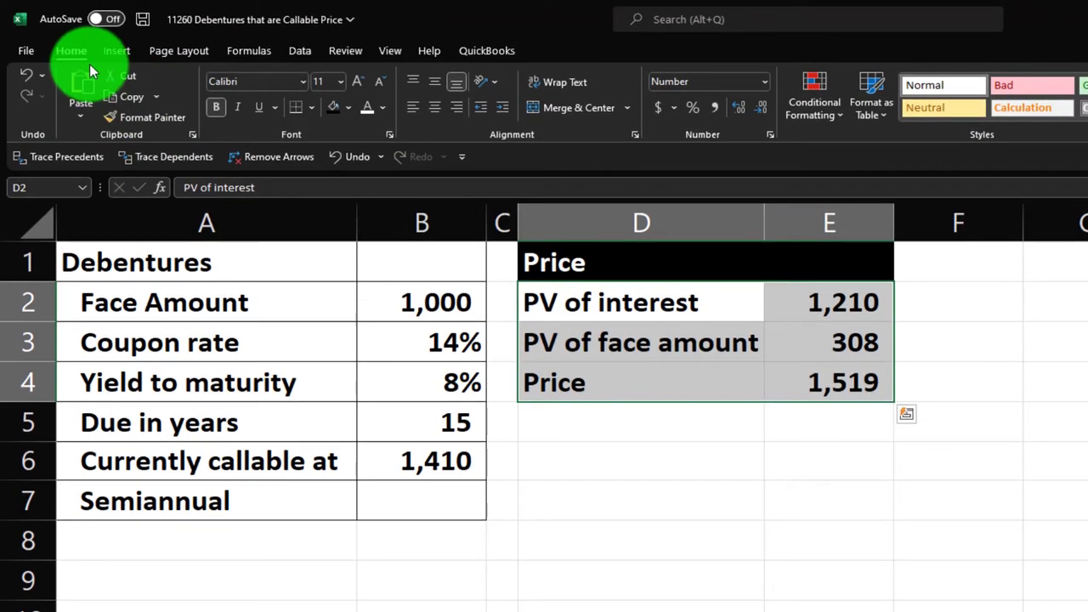
pyautogui.click(347, 107)
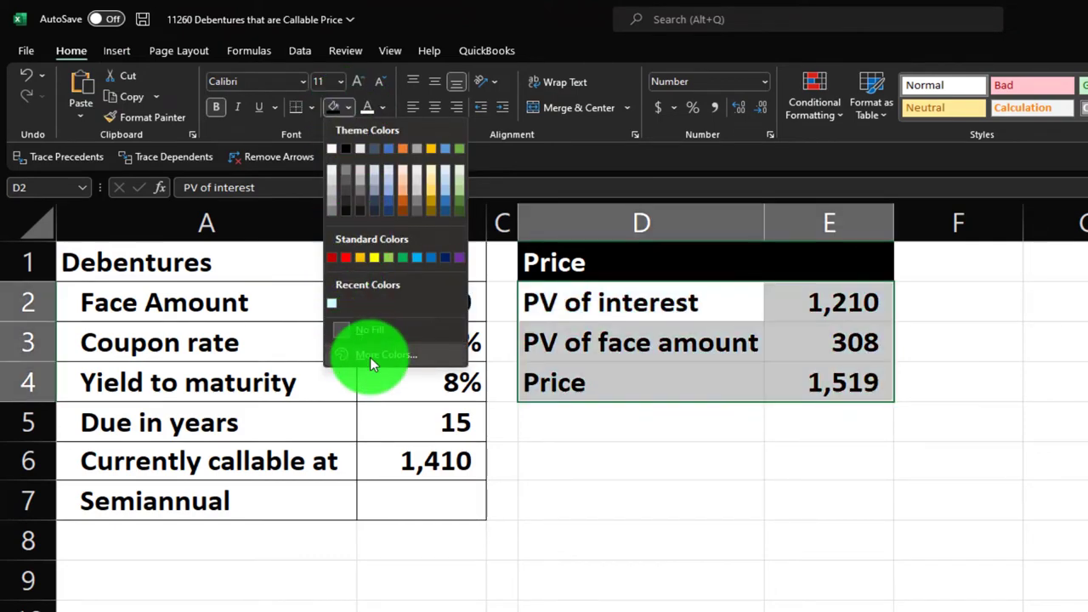
pyautogui.click(370, 361)
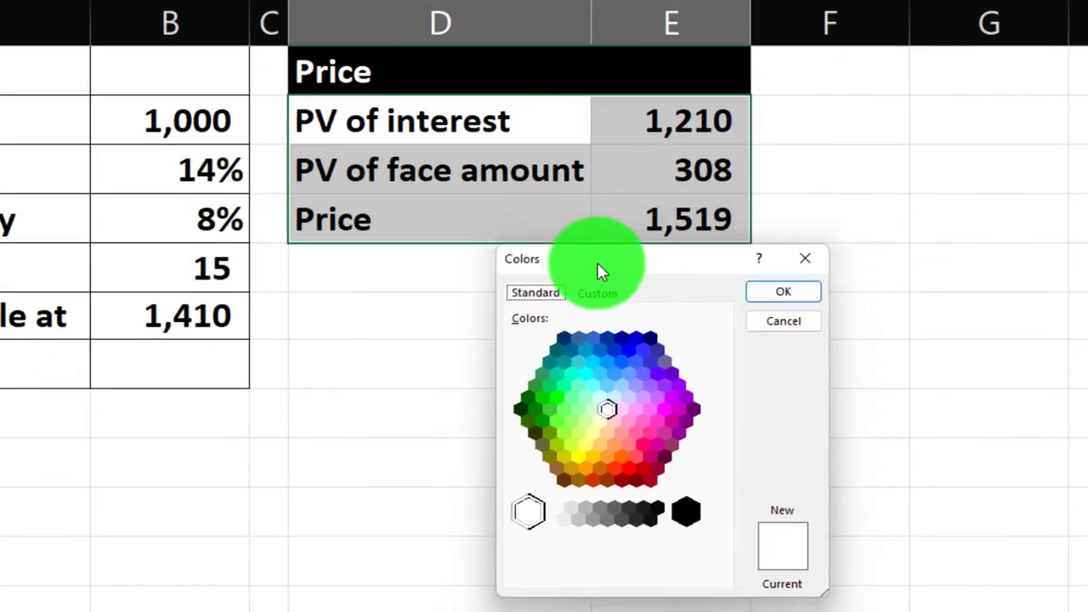
pyautogui.moveTo(600, 270); pyautogui.dragTo(588, 287)
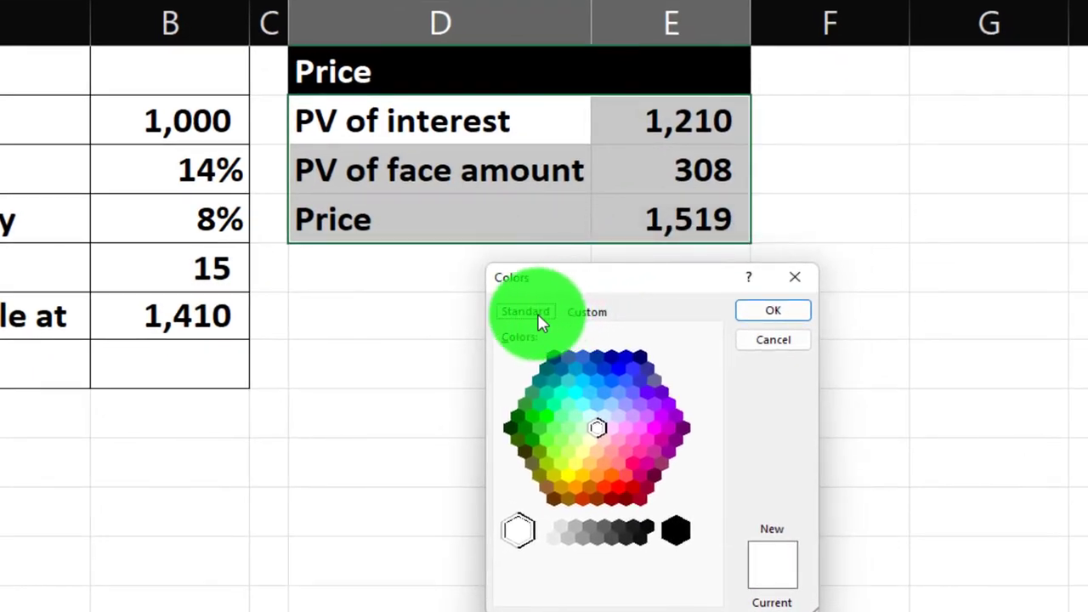
pyautogui.click(591, 417)
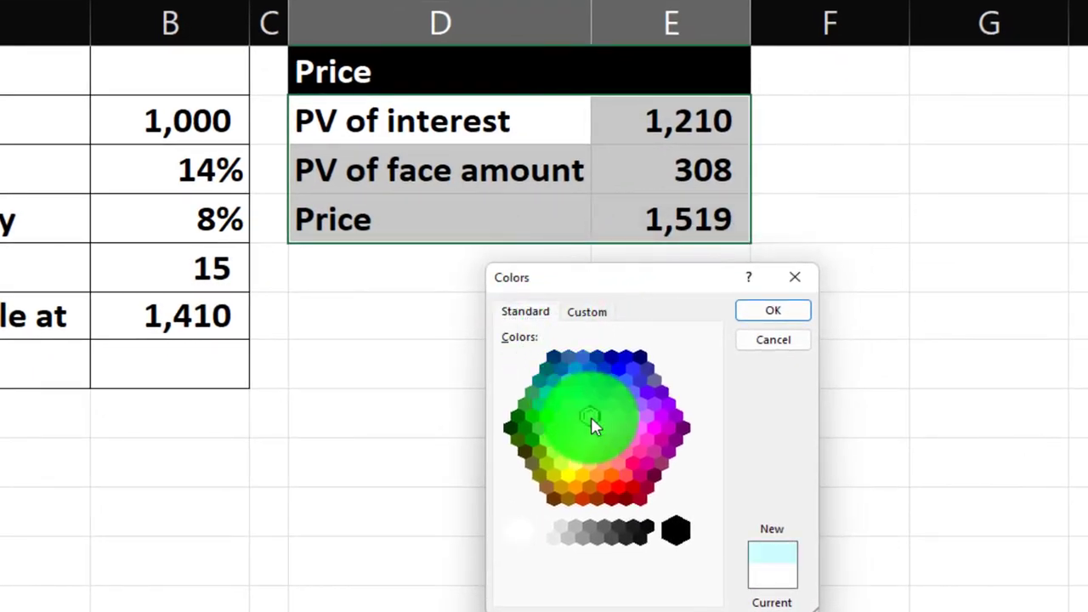
pyautogui.click(770, 330)
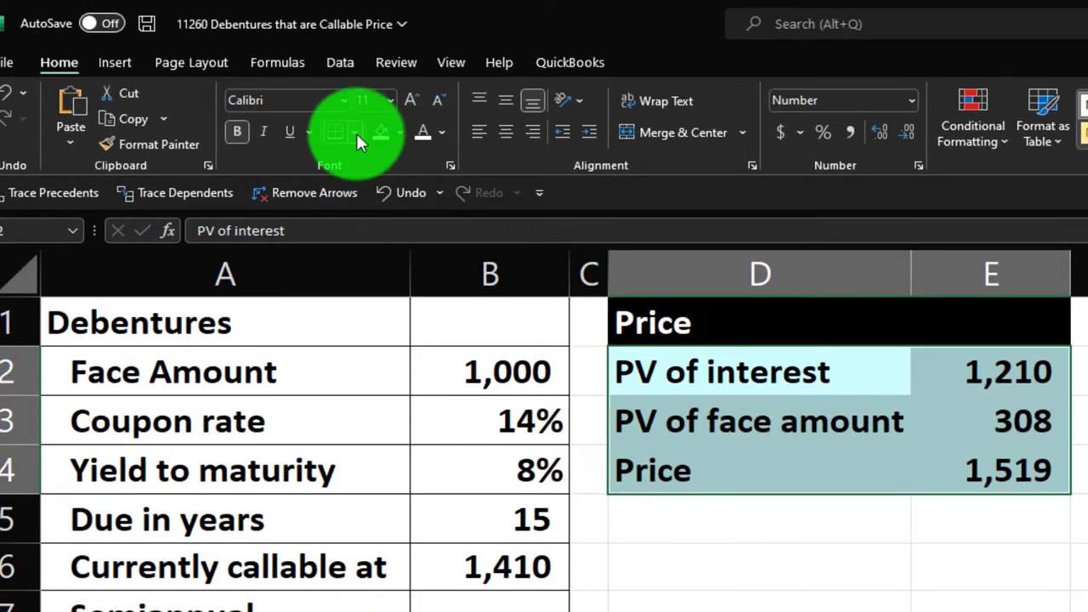
pyautogui.click(319, 104)
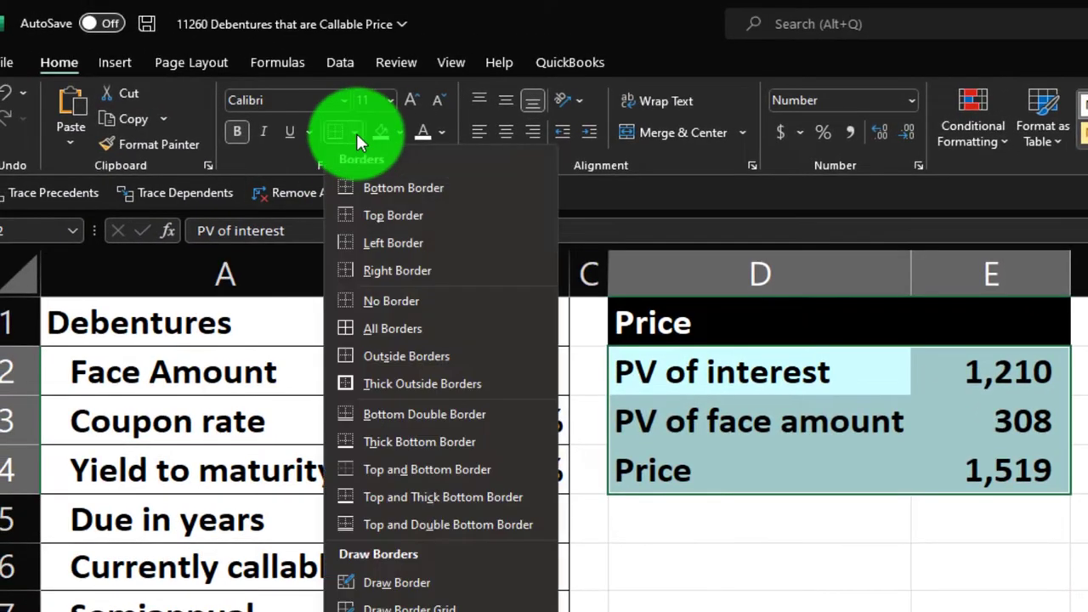
pyautogui.click(392, 328)
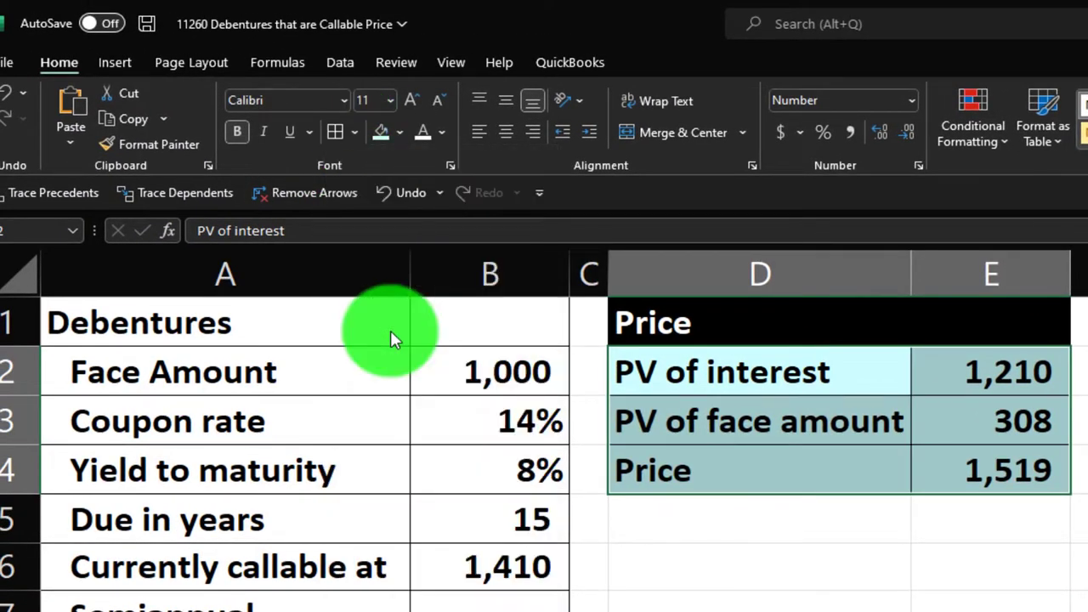
# Step: Enter the label Price in D6 and extend the label in D4 to Price befor call
pyautogui.click(731, 562)
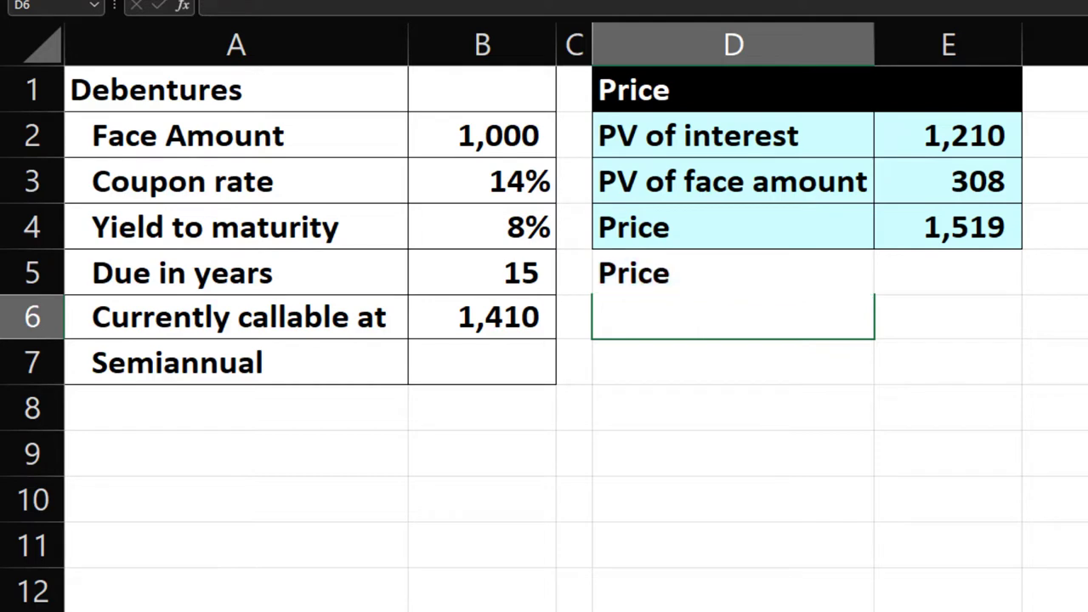
pyautogui.write('Price')
pyautogui.doubleClick(737, 226)
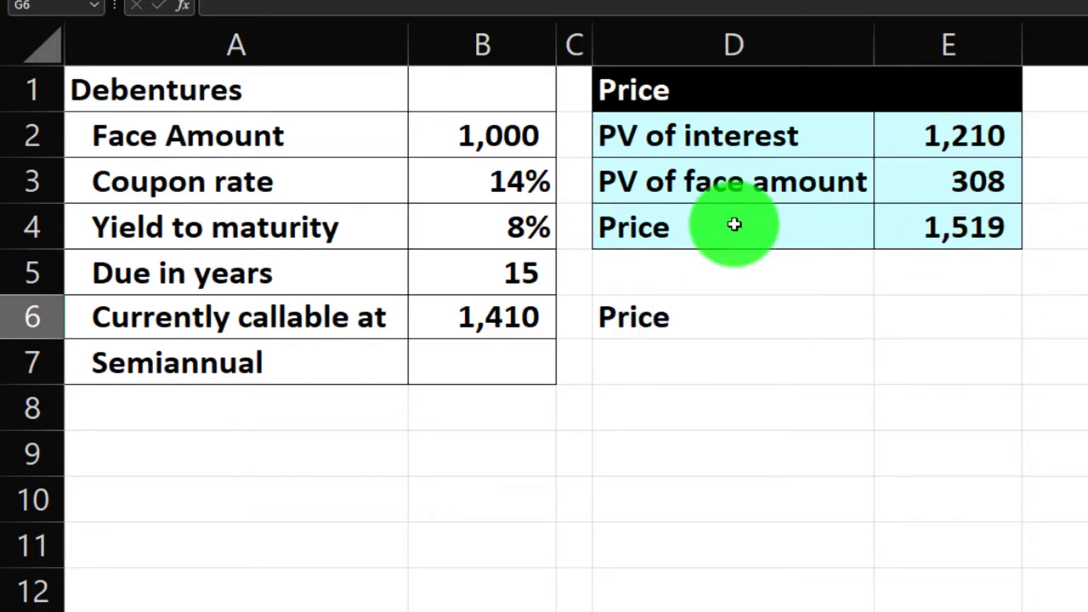
pyautogui.write('befor c')
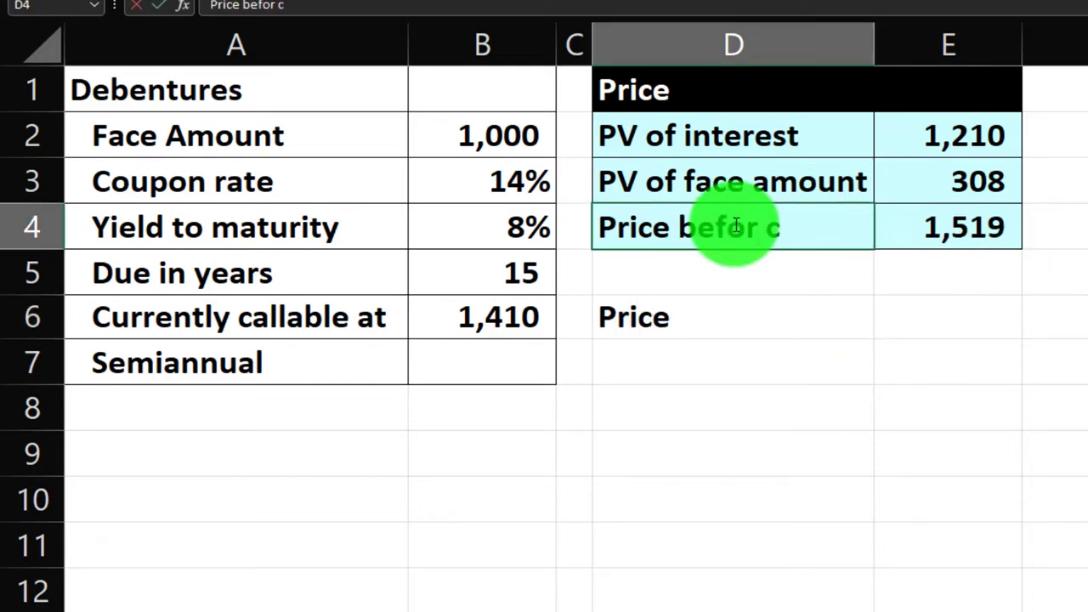
pyautogui.write('all')
pyautogui.press('Return')
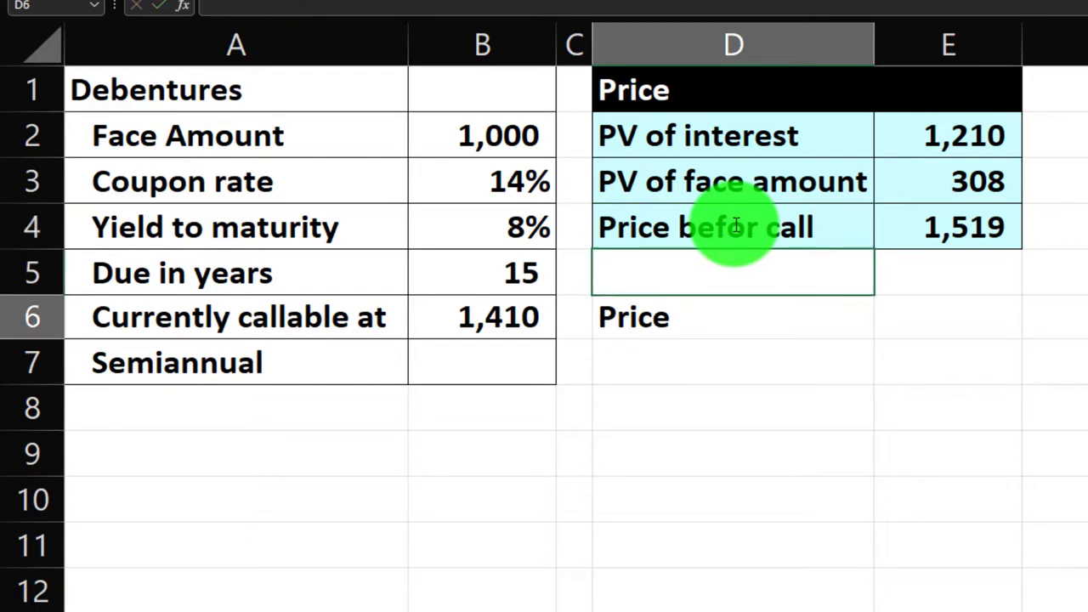
# Step: Extend the label in D6 to Price after call
pyautogui.press('Return')
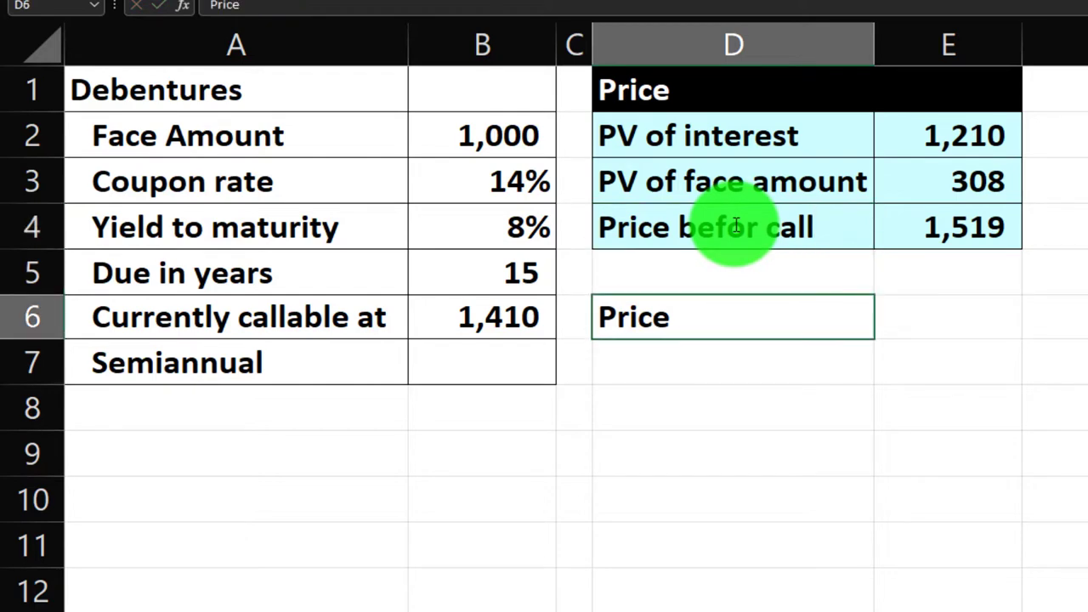
pyautogui.doubleClick(705, 323)
pyautogui.write('after call')
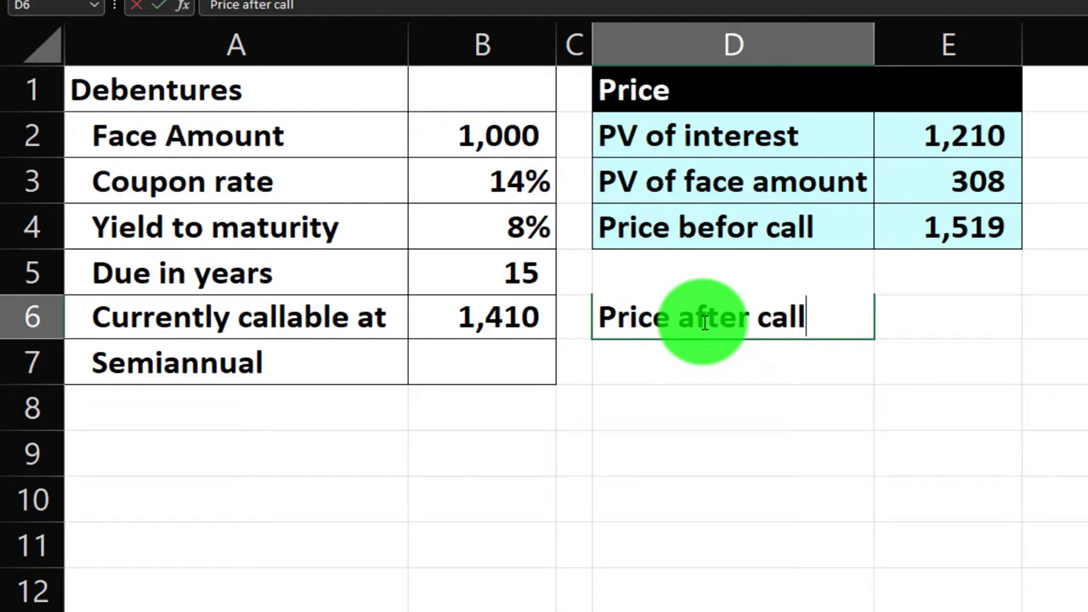
pyautogui.hotkey('ctrl', 'Return')
pyautogui.press('Down')
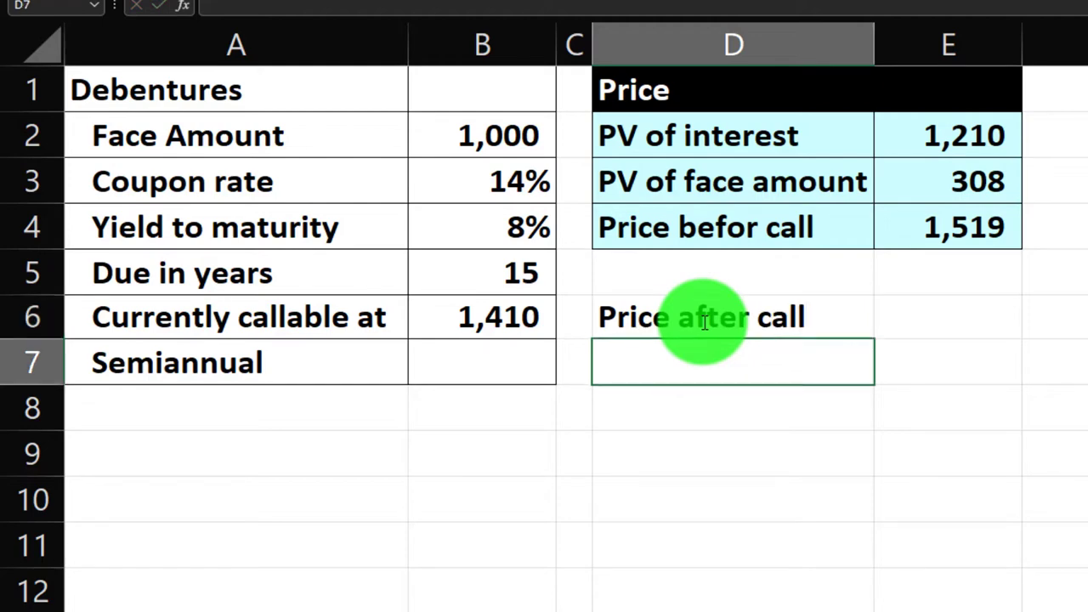
# Step: Calculate the price after call in E6 with the formula =IF(E4>B6,B6,E4)
pyautogui.press('Up')
pyautogui.press('Up')
pyautogui.press('Up')
pyautogui.press('Right')
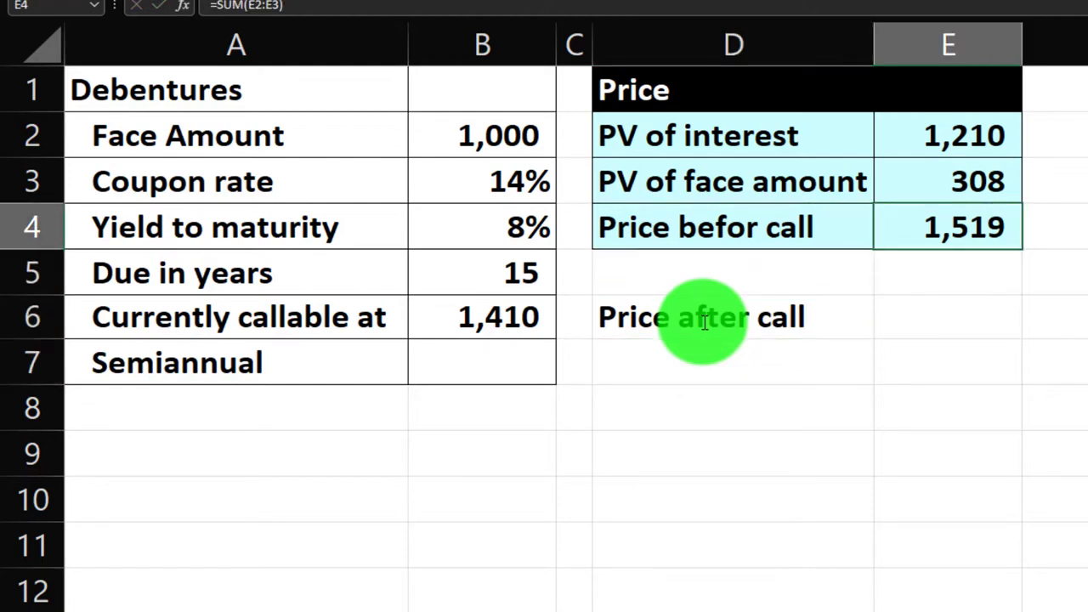
pyautogui.click(476, 327)
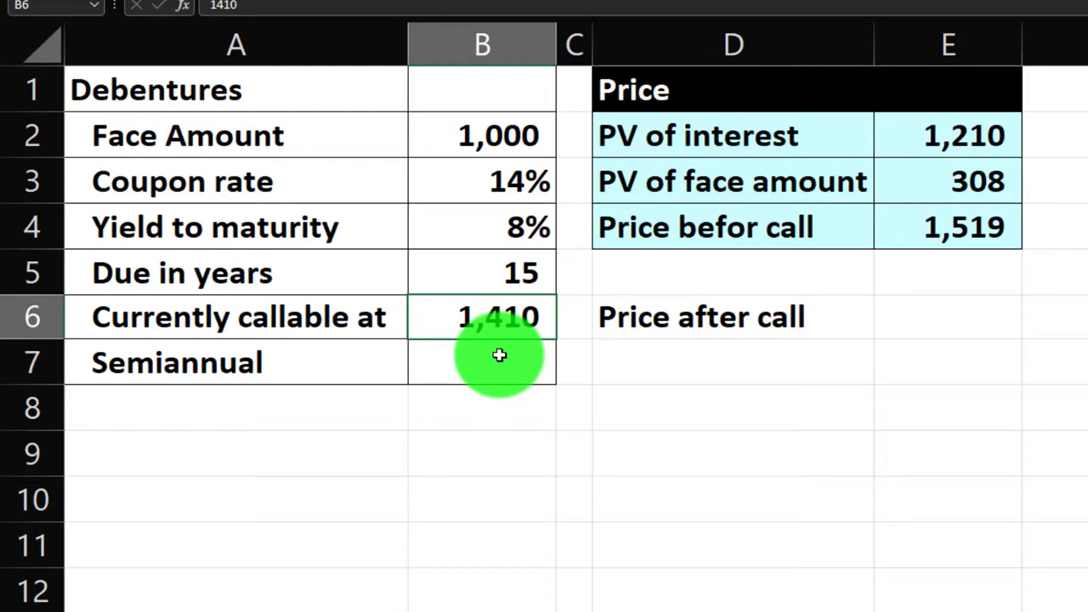
pyautogui.press('Right')
pyautogui.press('Right')
pyautogui.press('Right')
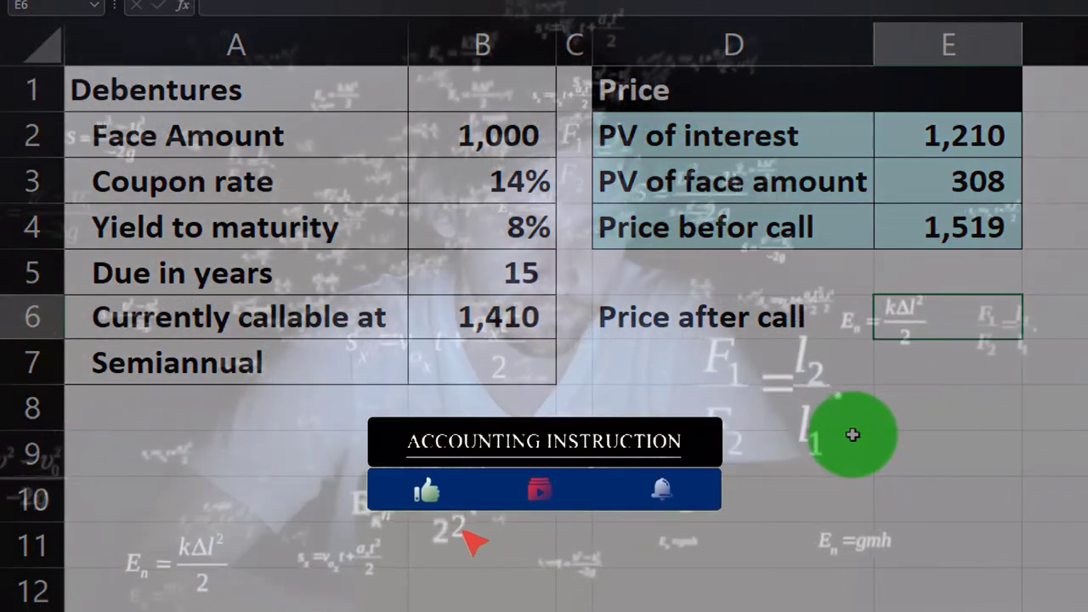
pyautogui.write('-')
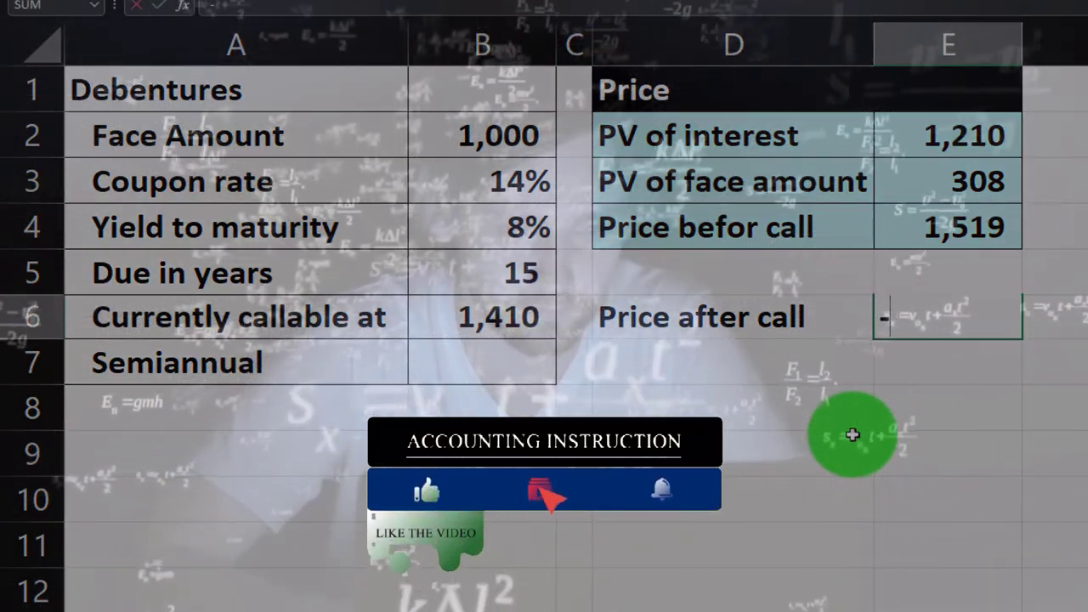
pyautogui.press('BackSpace')
pyautogui.write('=if')
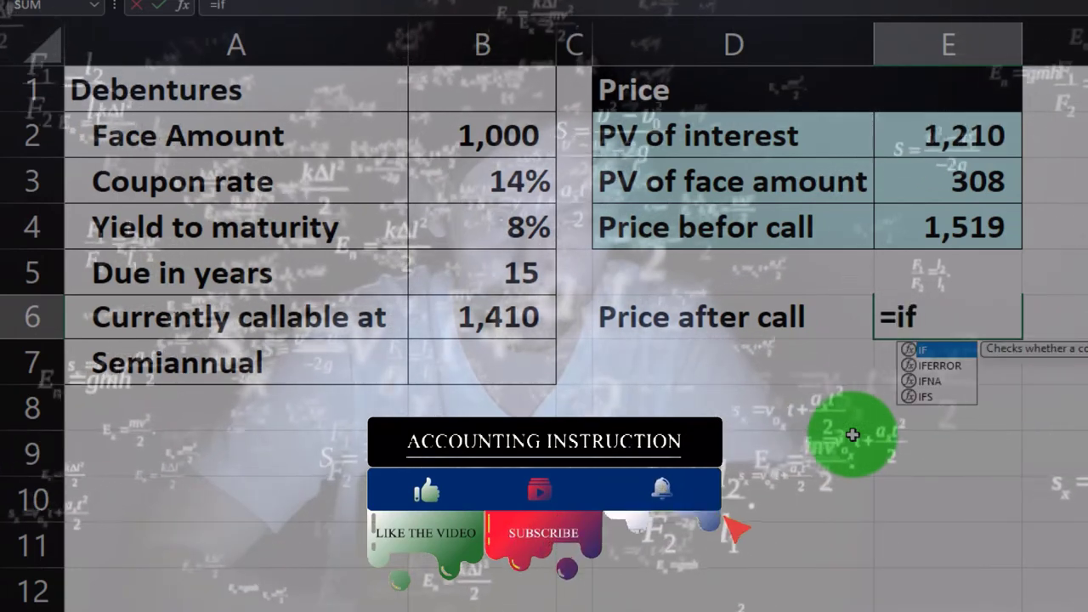
pyautogui.write('(')
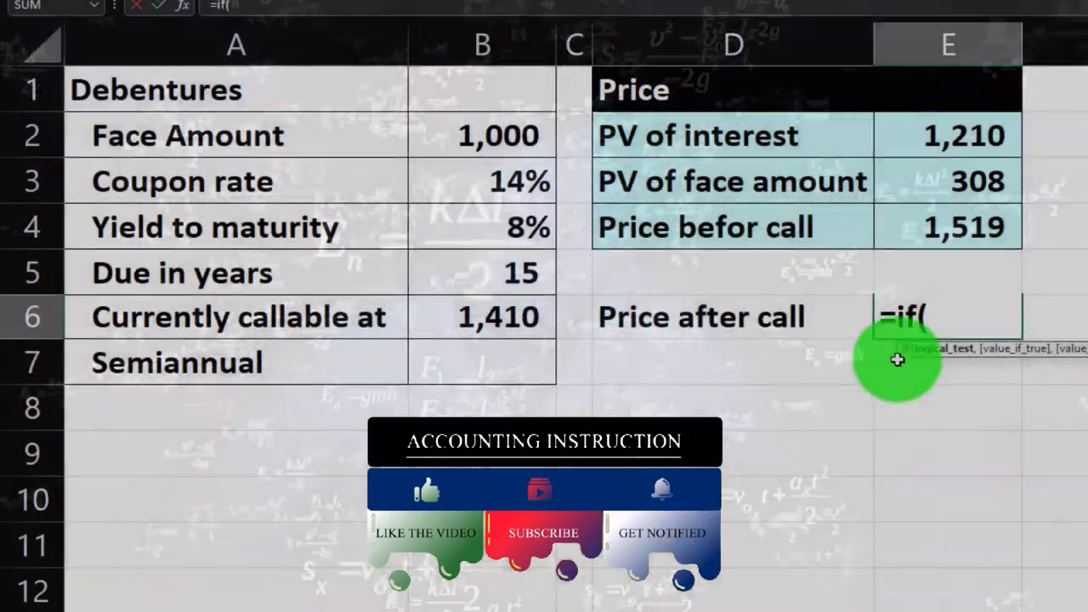
pyautogui.click(943, 222)
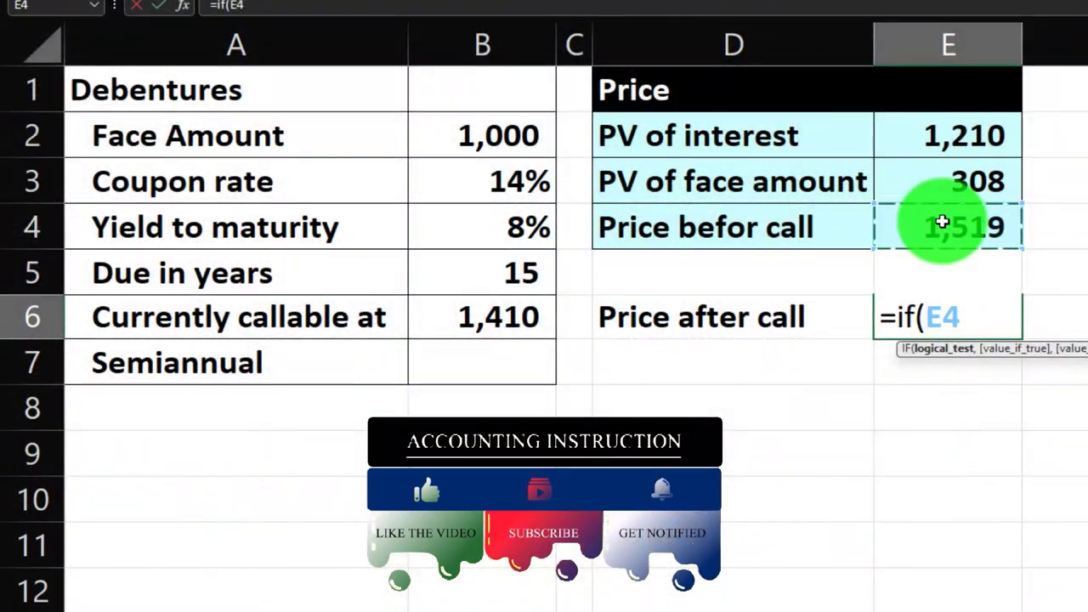
pyautogui.write('>')
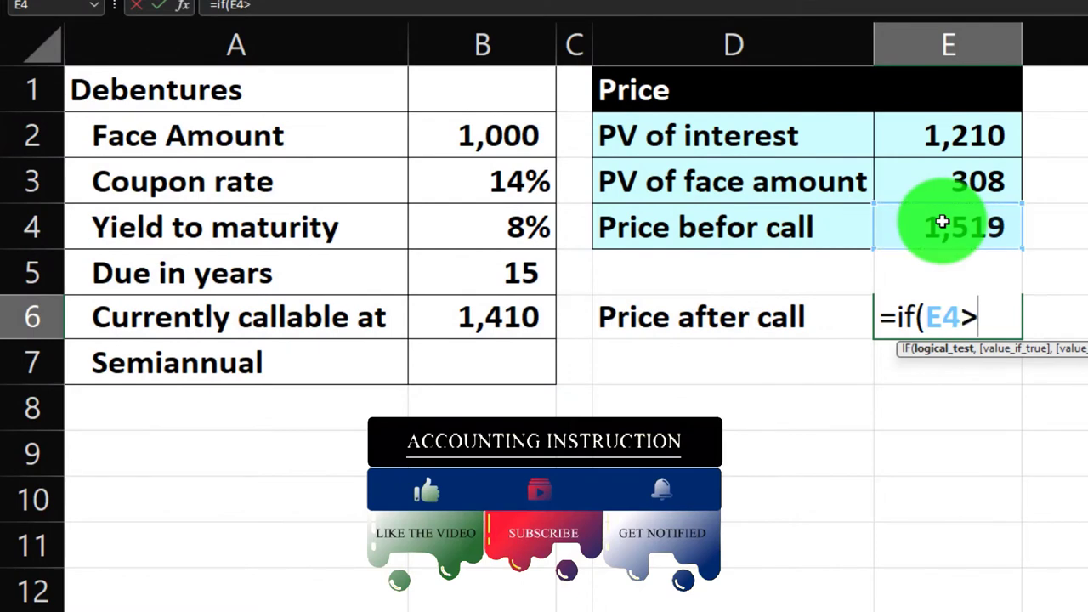
pyautogui.click(534, 316)
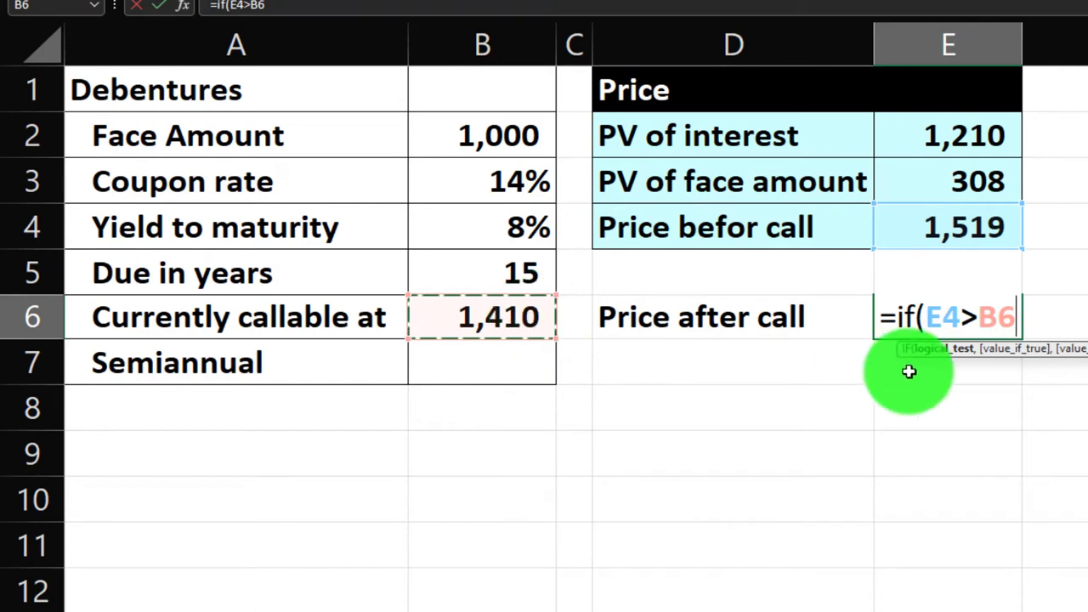
pyautogui.write(',')
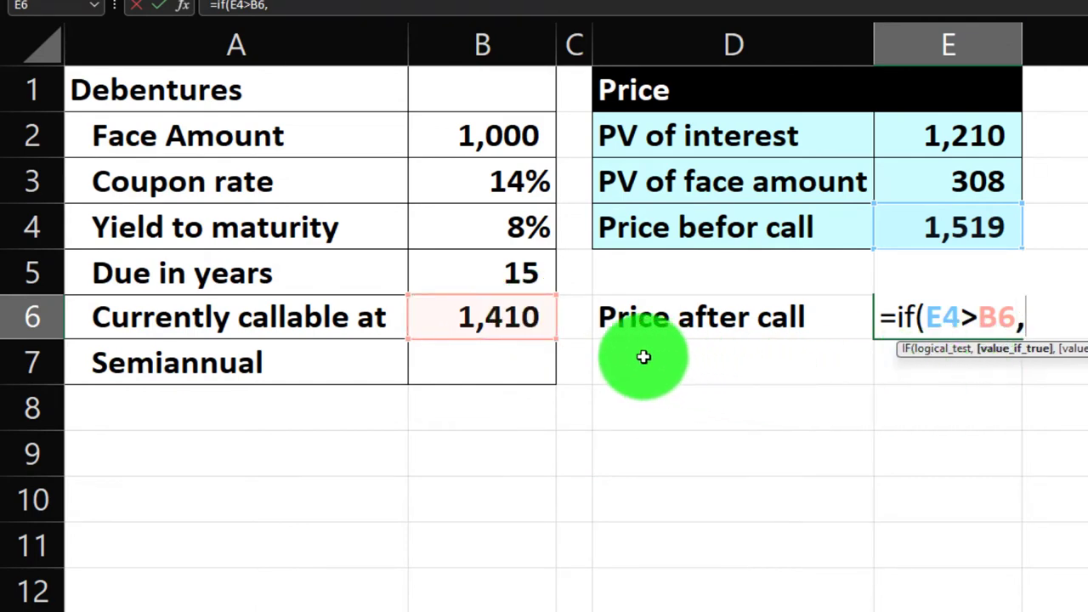
pyautogui.click(507, 325)
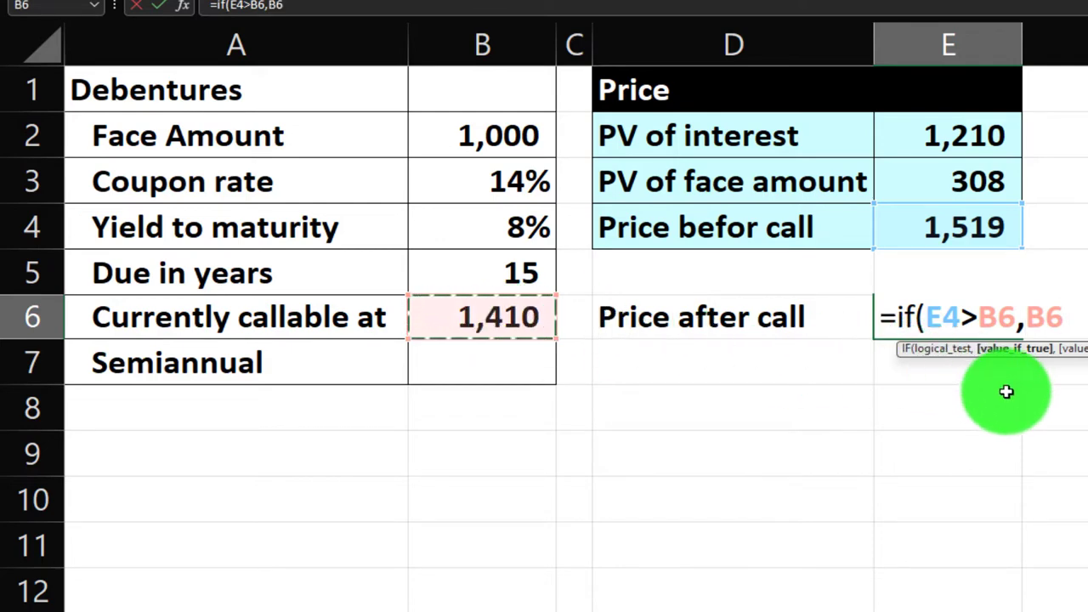
pyautogui.write(',')
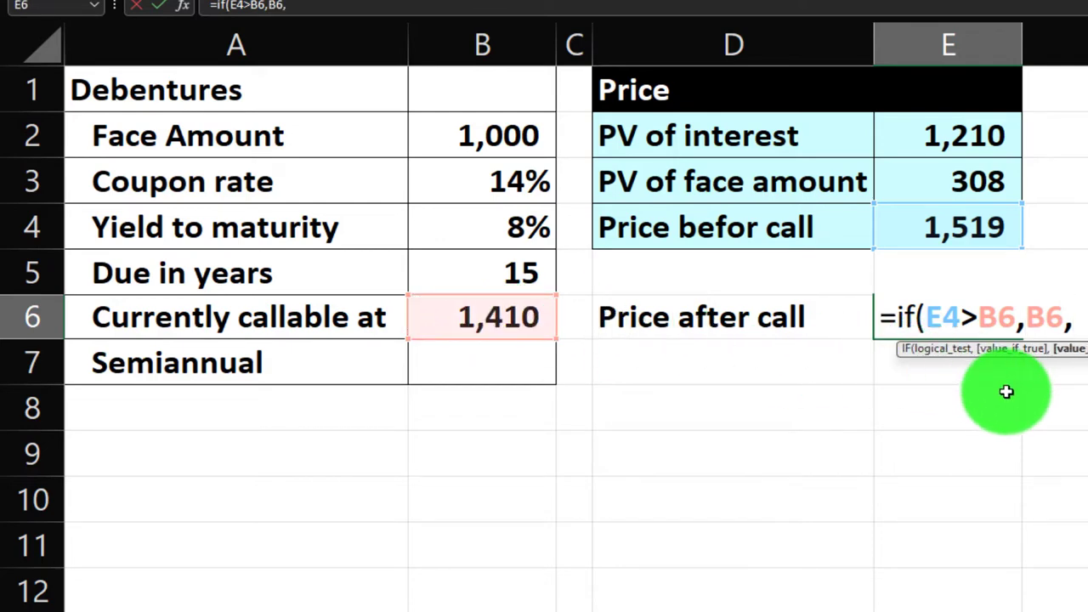
pyautogui.click(964, 233)
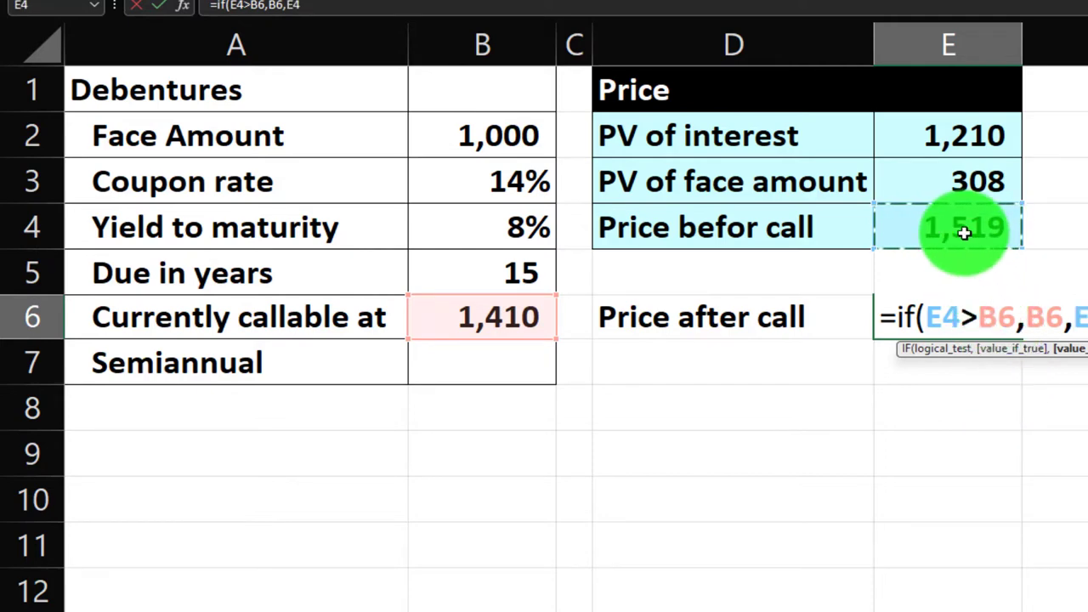
pyautogui.write(')')
pyautogui.press('Return')
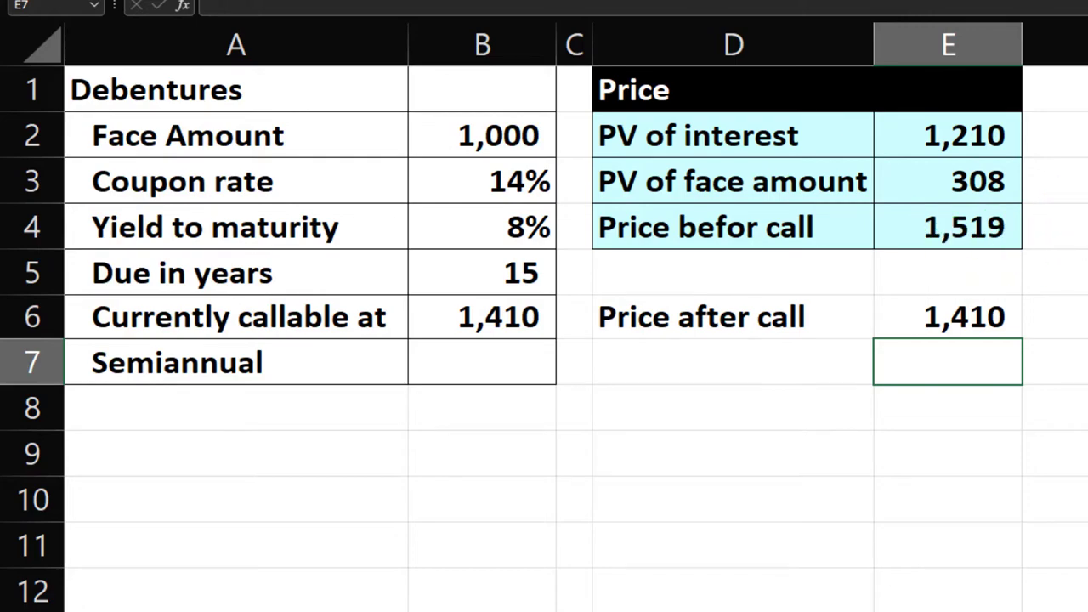
# Step: Copy the formatting and narrow width of column C to column F
pyautogui.click(575, 42)
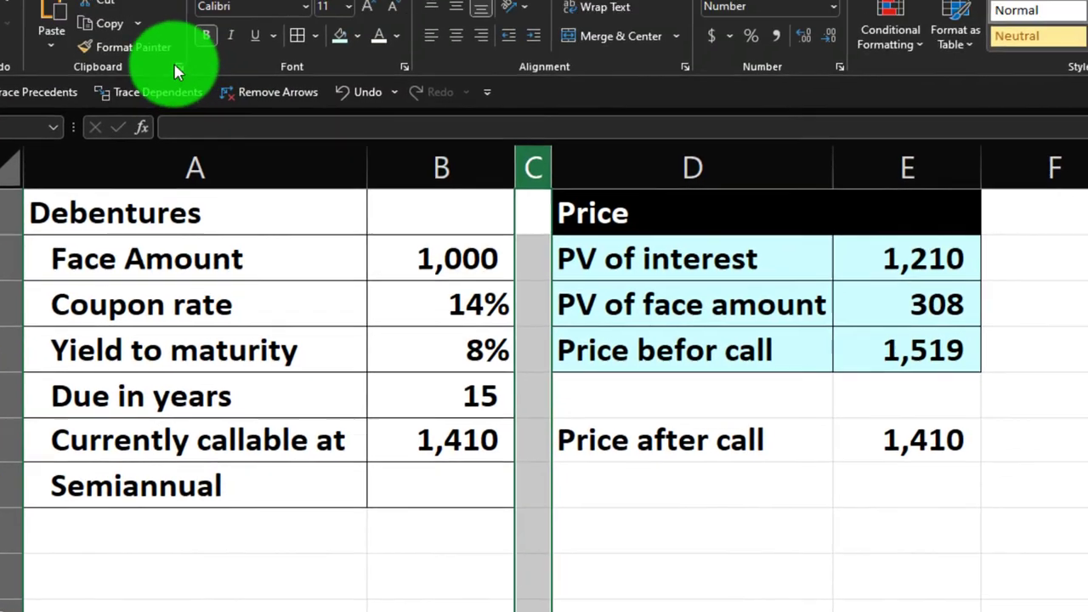
pyautogui.click(127, 102)
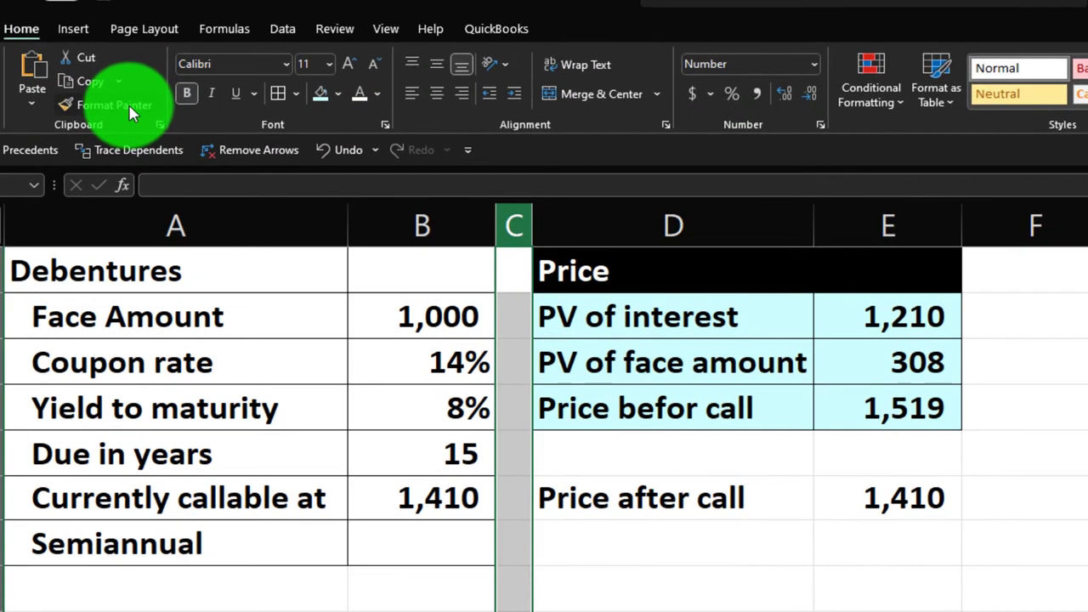
pyautogui.click(1034, 222)
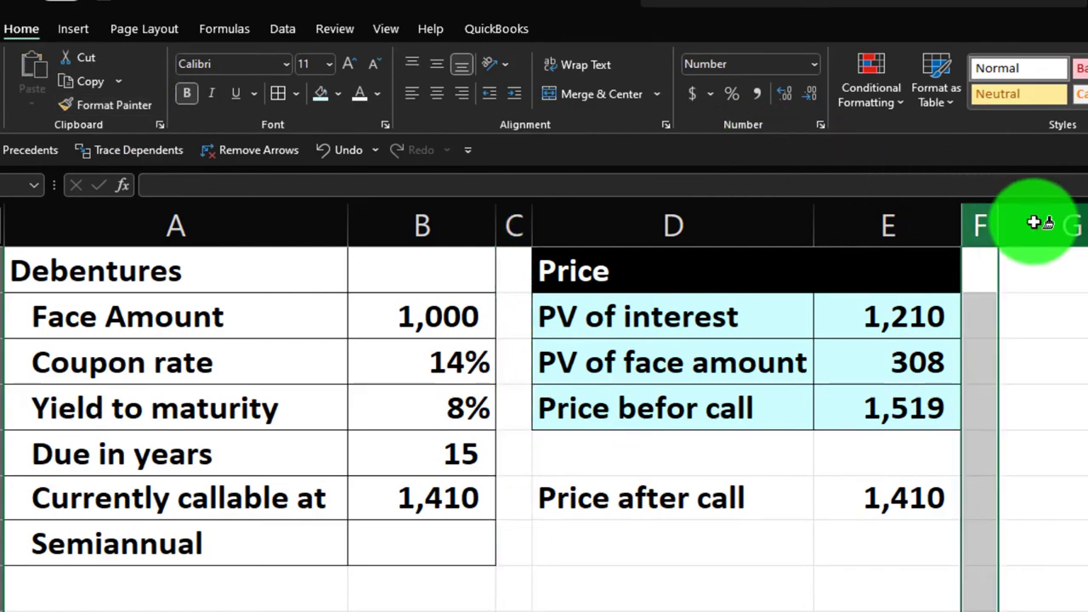
# Step: Link G1 to the Price befor call label with the formula =D4
pyautogui.click(1073, 285)
pyautogui.write('=')
pyautogui.press('Down')
pyautogui.press('Down')
pyautogui.press('Down')
pyautogui.press('Left')
pyautogui.press('Left')
pyautogui.press('Left')
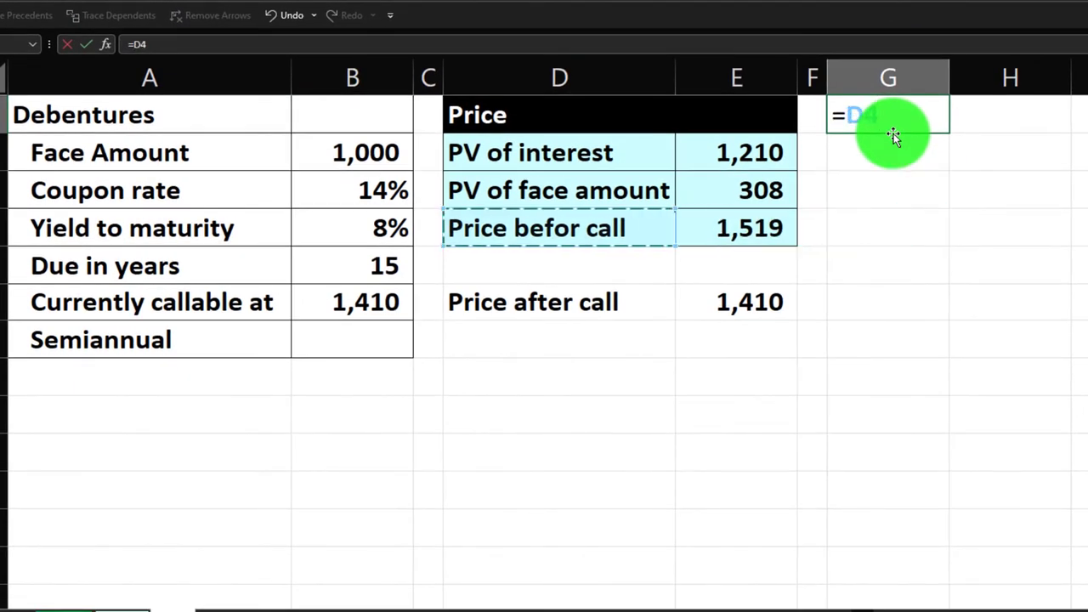
pyautogui.press('Return')
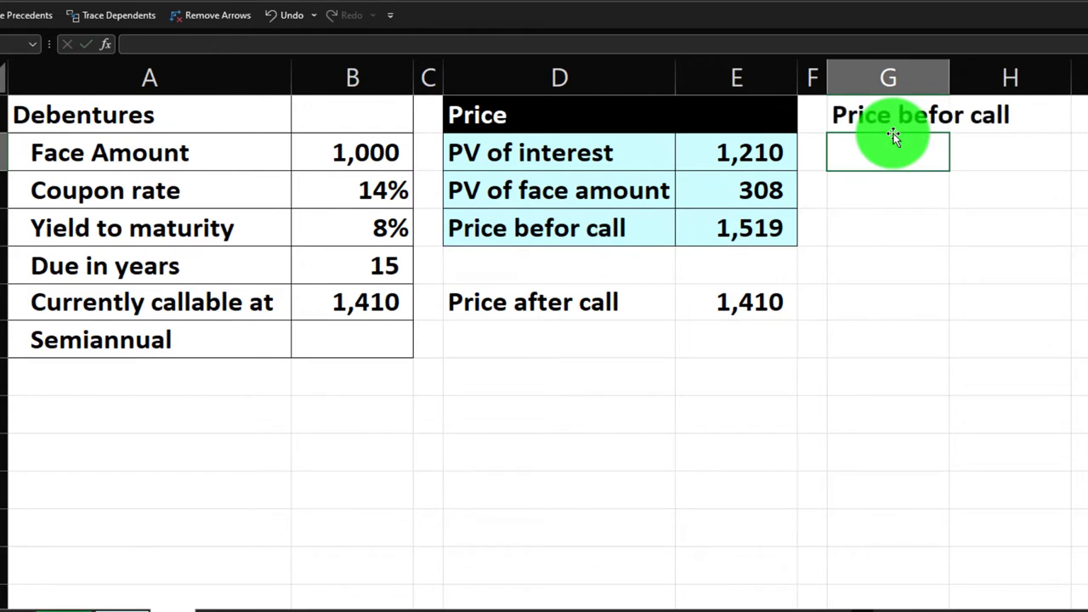
# Step: Link G2 to the callable amount with the formula =B6
pyautogui.write('=')
pyautogui.press('Down')
pyautogui.press('Down')
pyautogui.press('Down')
pyautogui.press('Left')
pyautogui.press('Left')
pyautogui.press('Left')
pyautogui.press('Down')
pyautogui.press('Left')
pyautogui.press('Left')
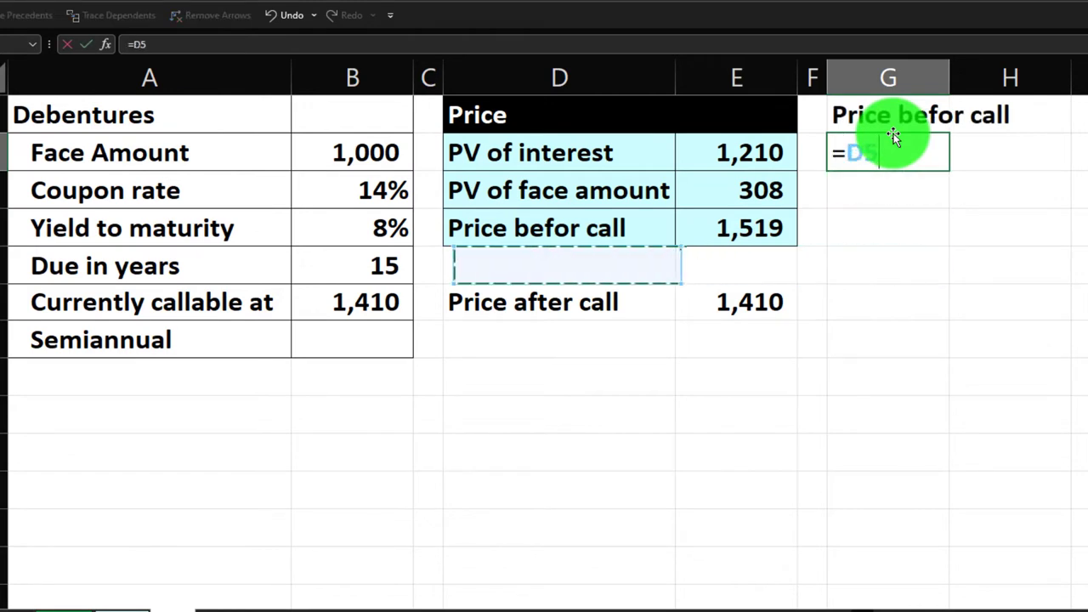
pyautogui.press('Return')
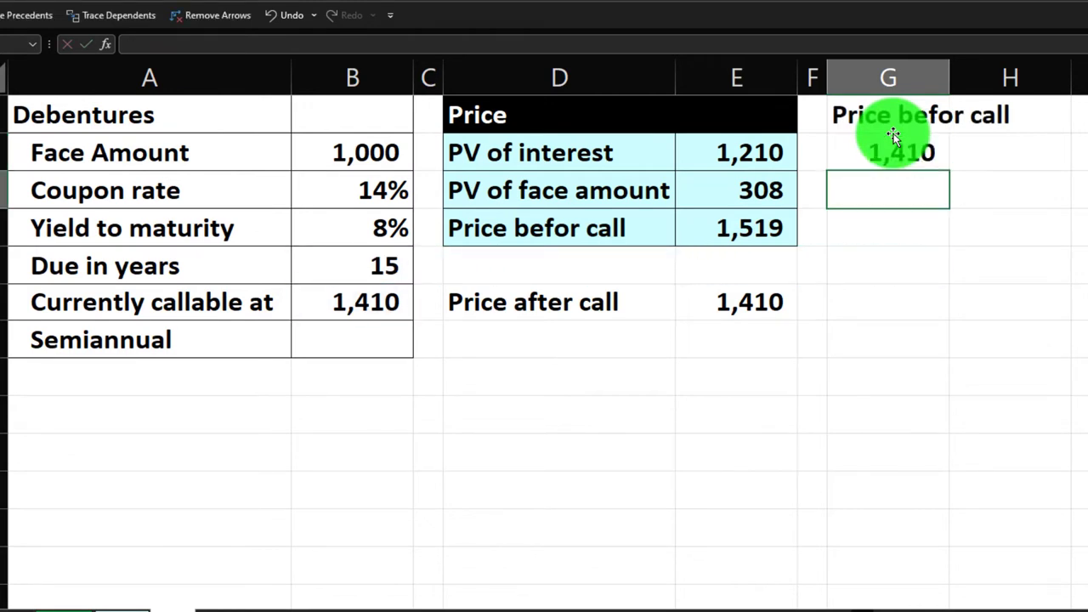
# Step: Link G2 to the Currently callable at label in A6 and widen column G to fit its text
pyautogui.press('Up')
pyautogui.write('=')
pyautogui.press('Left')
pyautogui.press('Left')
pyautogui.press('Left')
pyautogui.press('Left')
pyautogui.press('Down')
pyautogui.press('Down')
pyautogui.press('Down')
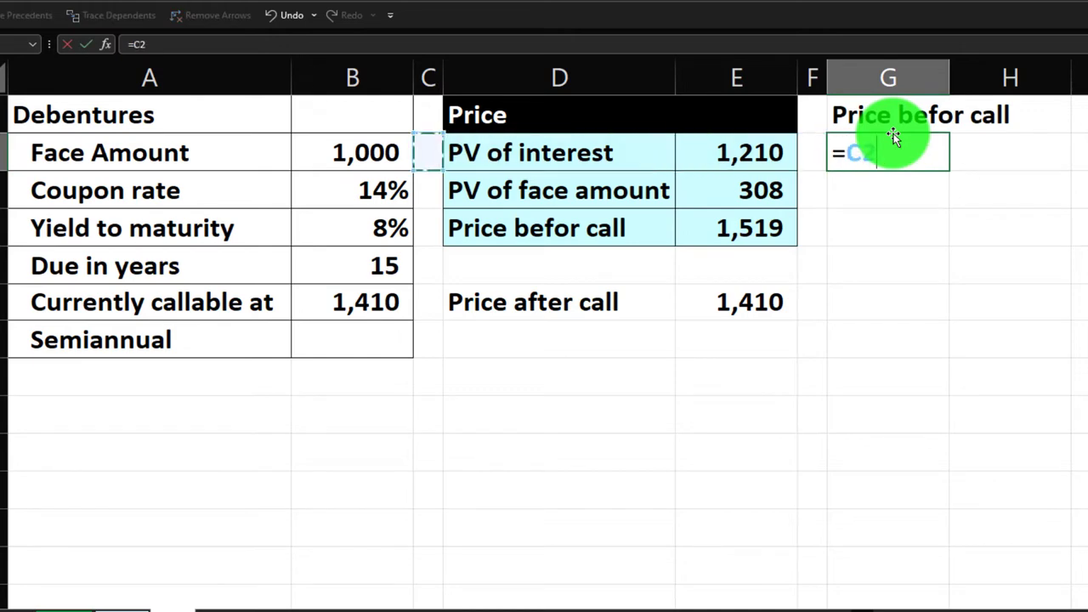
pyautogui.press('Down')
pyautogui.press('Left')
pyautogui.press('Left')
pyautogui.press('Return')
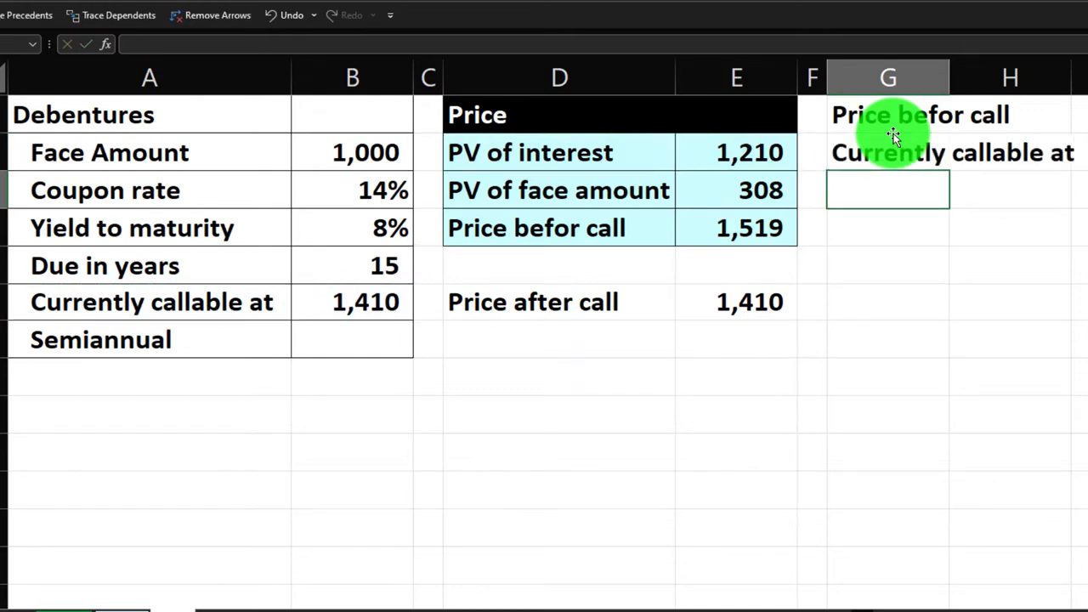
pyautogui.moveTo(944, 78); pyautogui.dragTo(1083, 85)
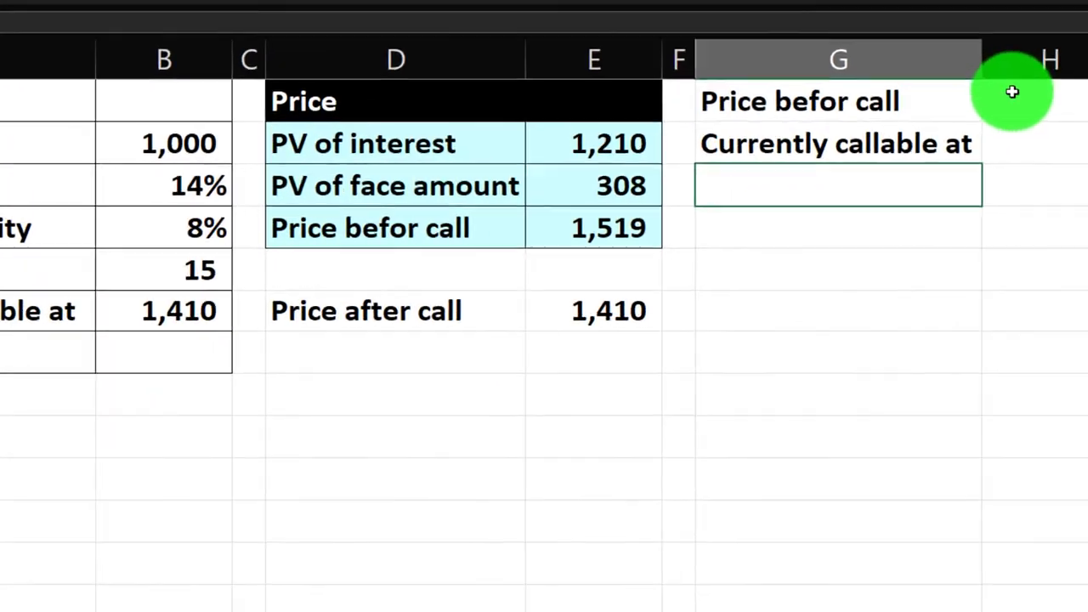
# Step: Bring the price before call into H1 with the formula =E4
pyautogui.click(1013, 91)
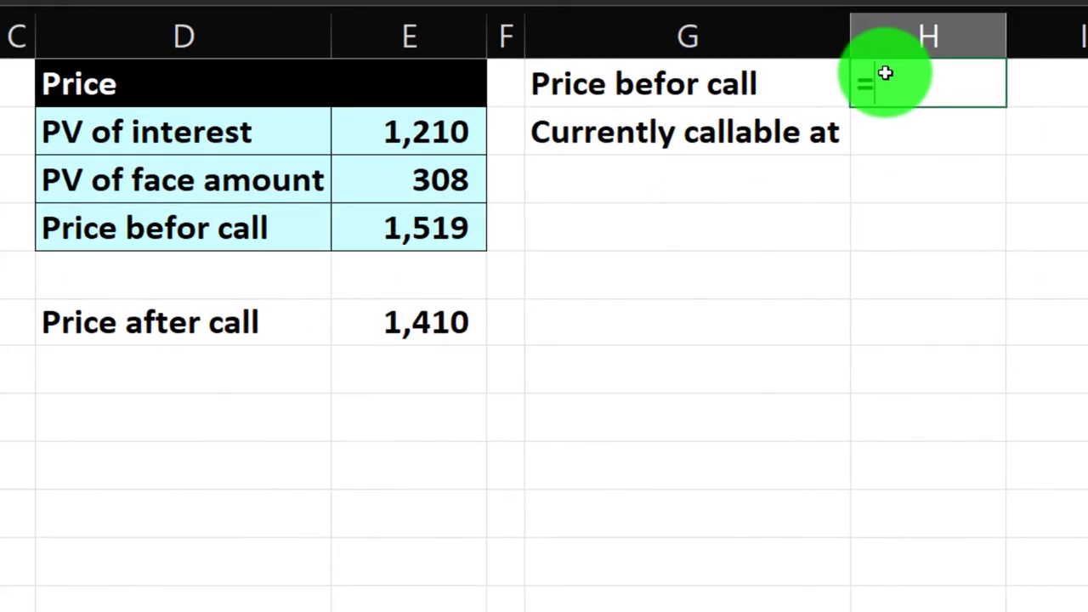
pyautogui.write('=')
pyautogui.press('Left')
pyautogui.press('Left')
pyautogui.press('Left')
pyautogui.press('Down')
pyautogui.press('Down')
pyautogui.press('Down')
pyautogui.press('Return')
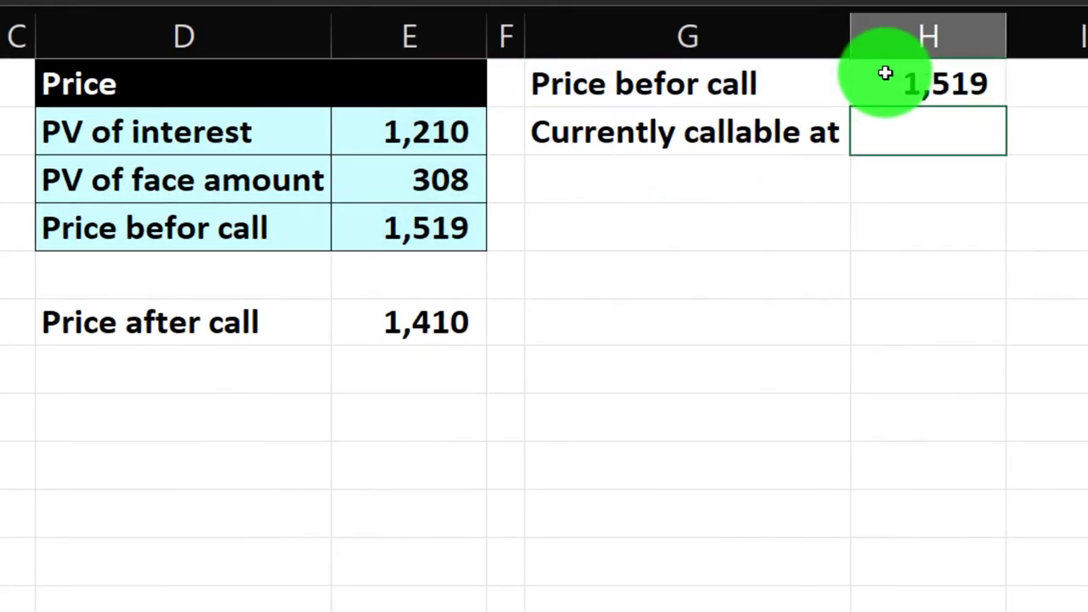
# Step: Bring the callable amount into H2 with the formula =B6
pyautogui.write('=')
pyautogui.press('Down')
pyautogui.press('Down')
pyautogui.press('Down')
pyautogui.press('Left')
pyautogui.press('Left')
pyautogui.press('Left')
pyautogui.press('Left')
pyautogui.press('Left')
pyautogui.press('Left')
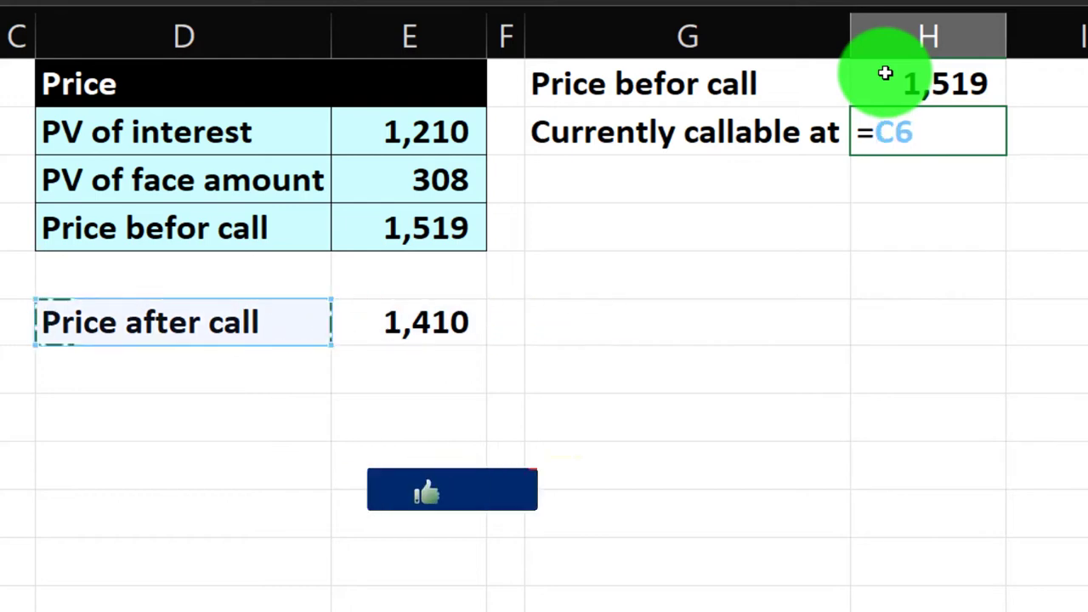
pyautogui.press('Return')
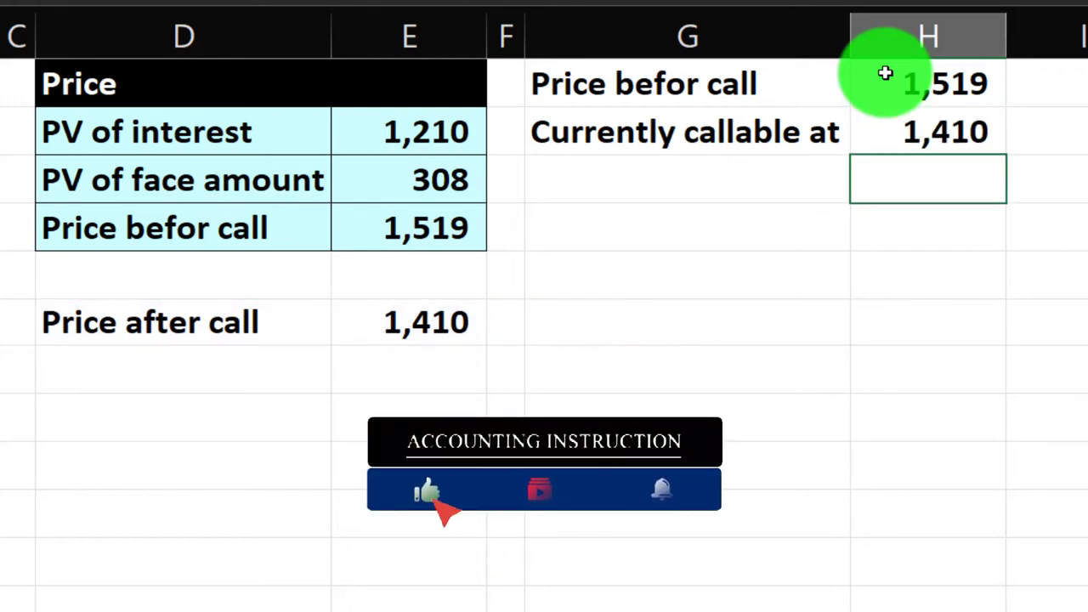
# Step: Find the lower of the two prices in H3 with the formula =MIN(H1:H2)
pyautogui.write('=')
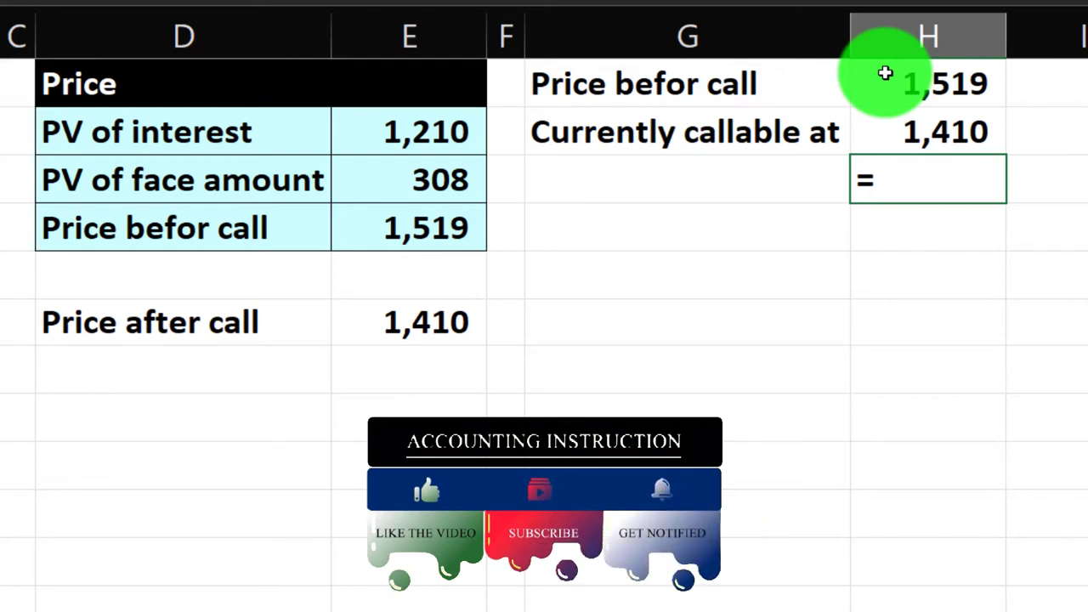
pyautogui.write('m')
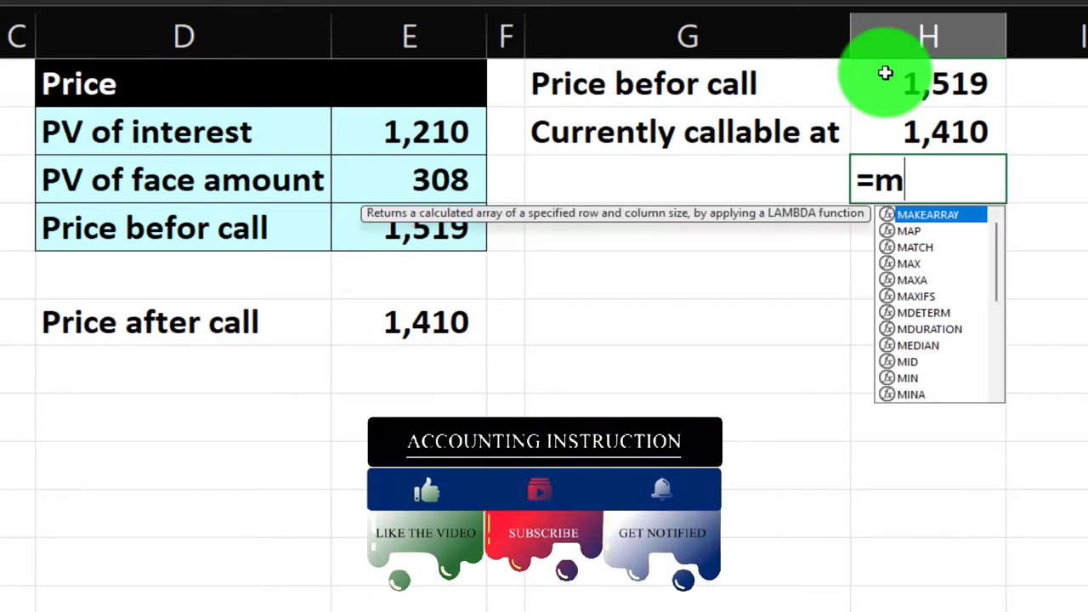
pyautogui.write('in(')
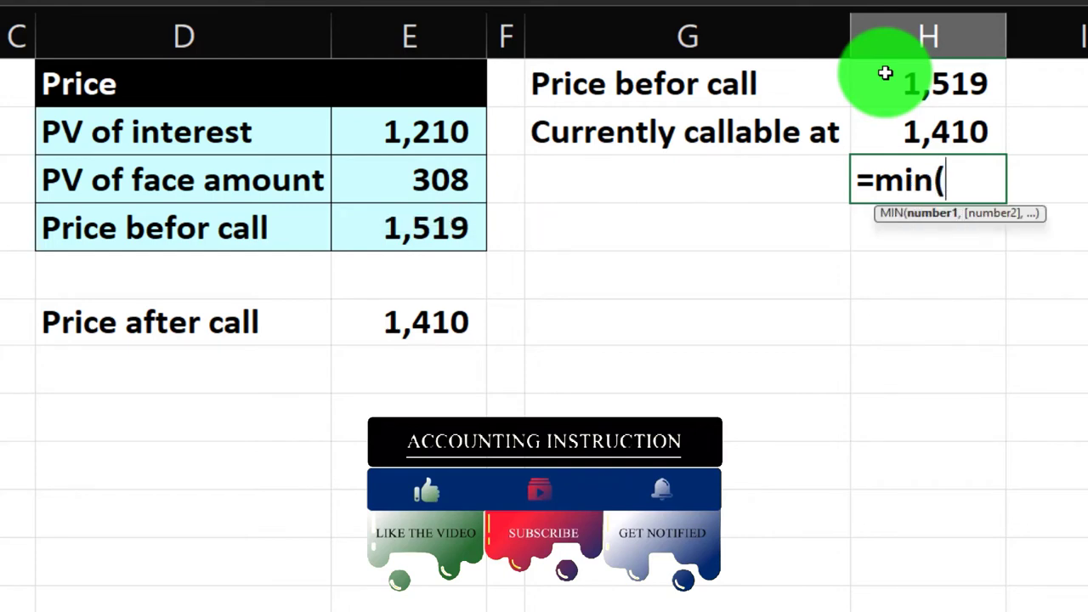
pyautogui.press('Up')
pyautogui.hotkey('shift', 'Up')
pyautogui.press('Return')
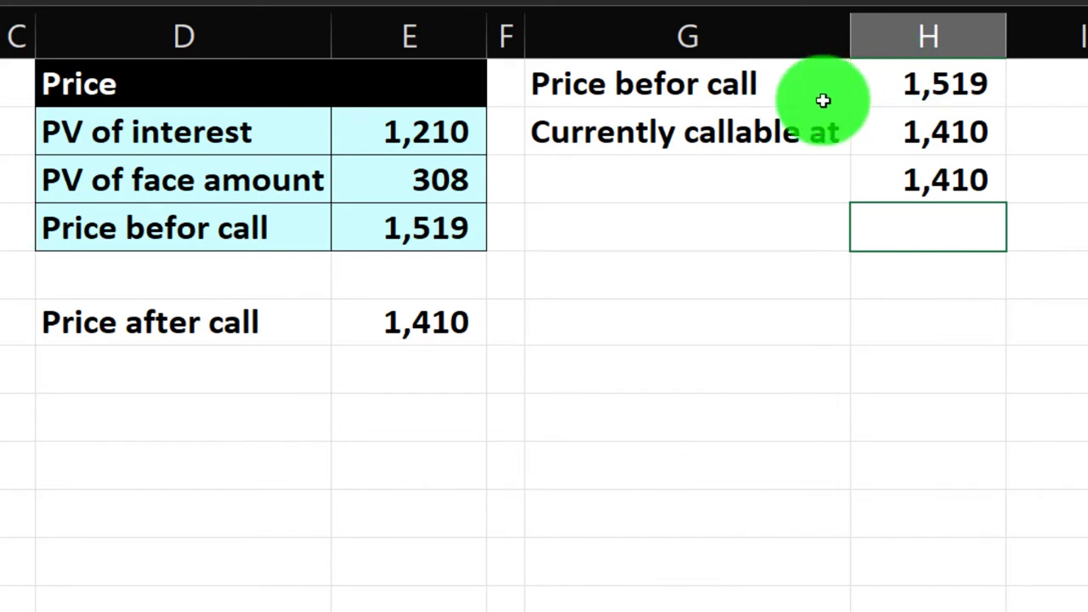
# Step: Link G3 to the Price after call label with the formula =D6
pyautogui.click(693, 169)
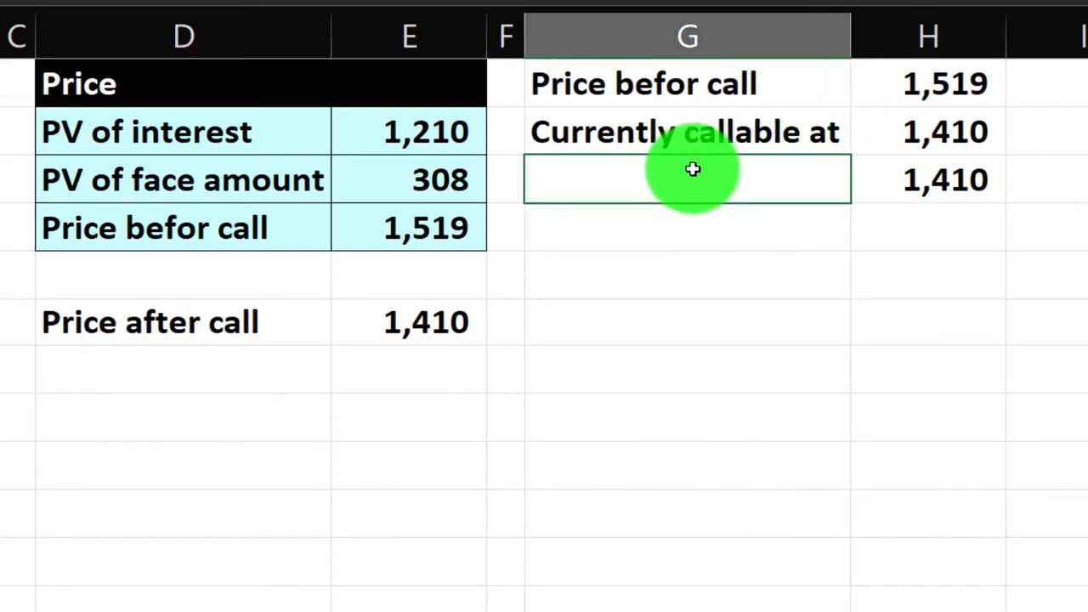
pyautogui.write('=')
pyautogui.press('Down')
pyautogui.press('Down')
pyautogui.press('Down')
pyautogui.press('Left')
pyautogui.press('Left')
pyautogui.press('Left')
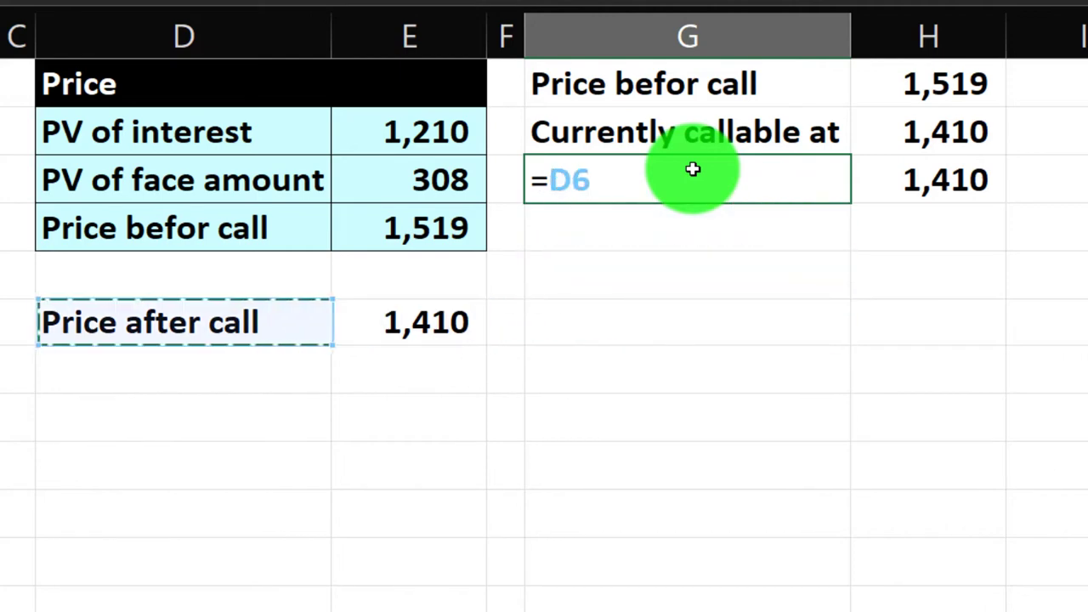
pyautogui.press('Return')
# Step: Format G1:H3 with a light blue fill and borders, and underline the callable amount in H2
pyautogui.click(691, 89)
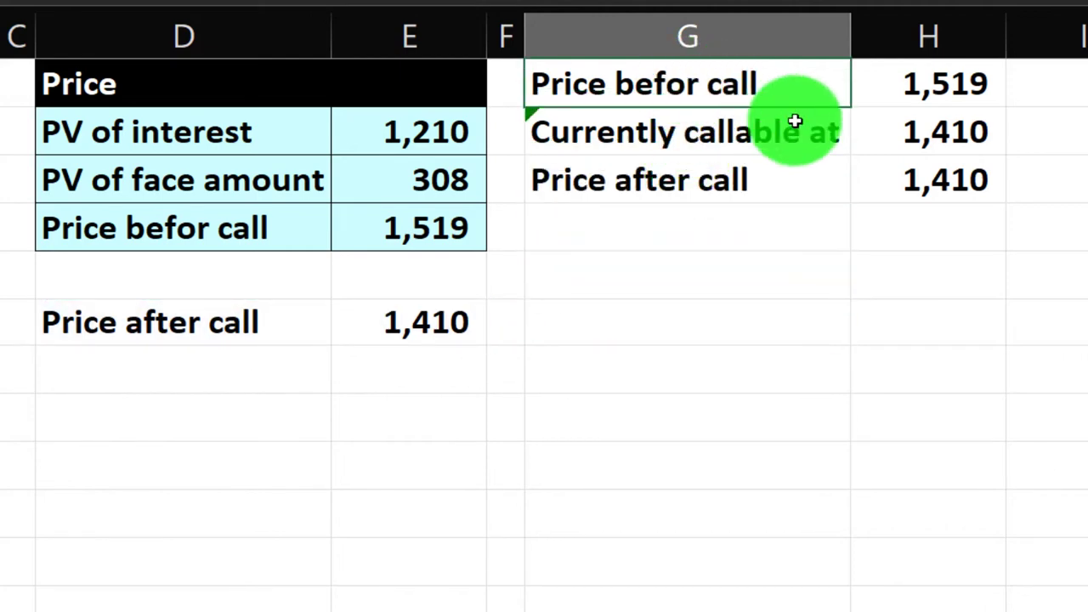
pyautogui.moveTo(795, 122); pyautogui.dragTo(868, 180)
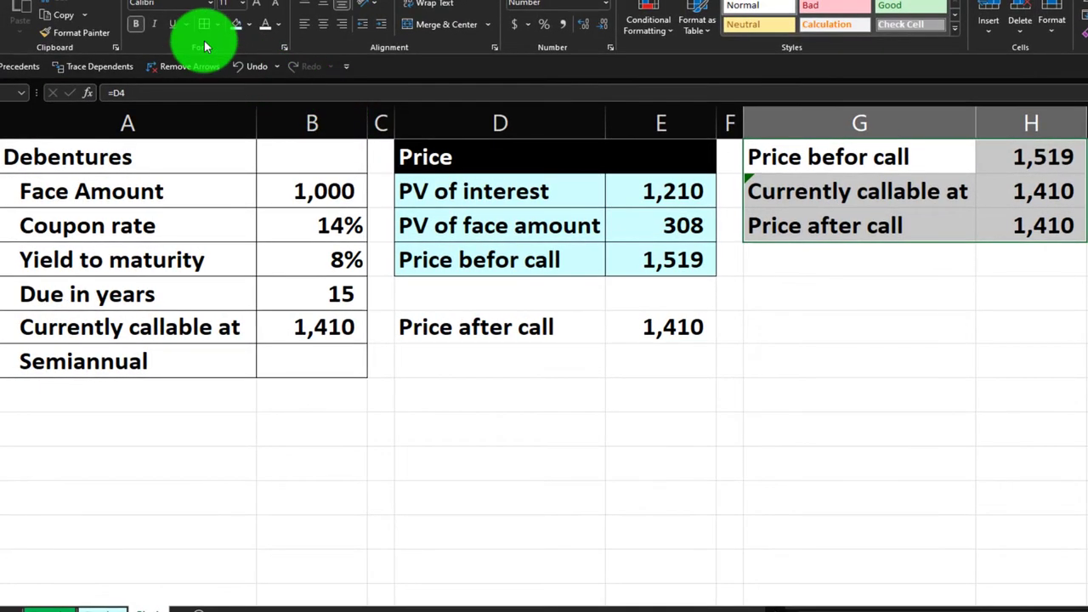
pyautogui.click(235, 26)
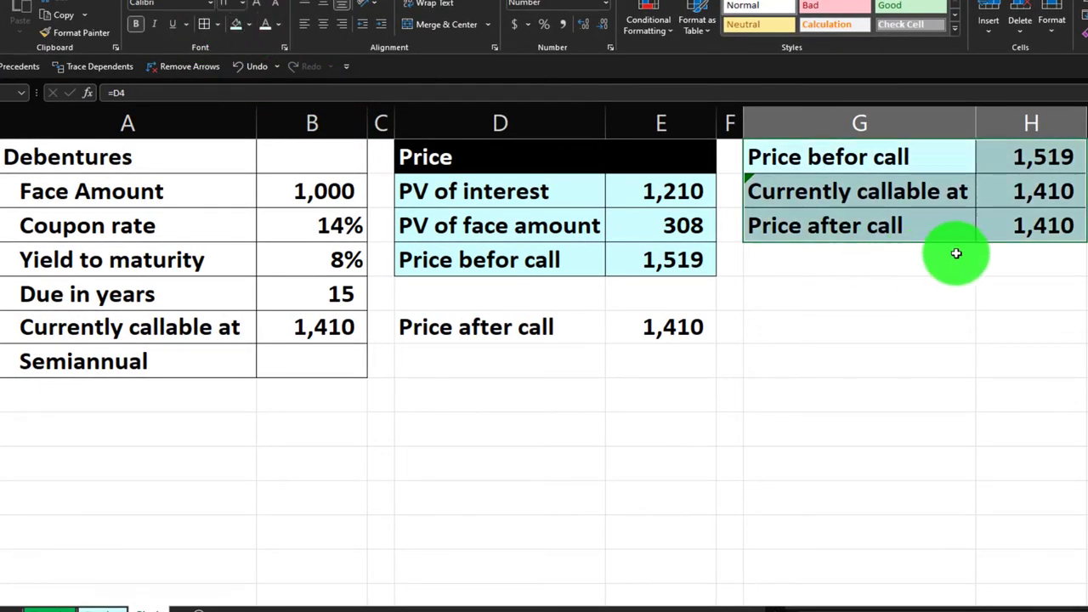
pyautogui.click(1005, 193)
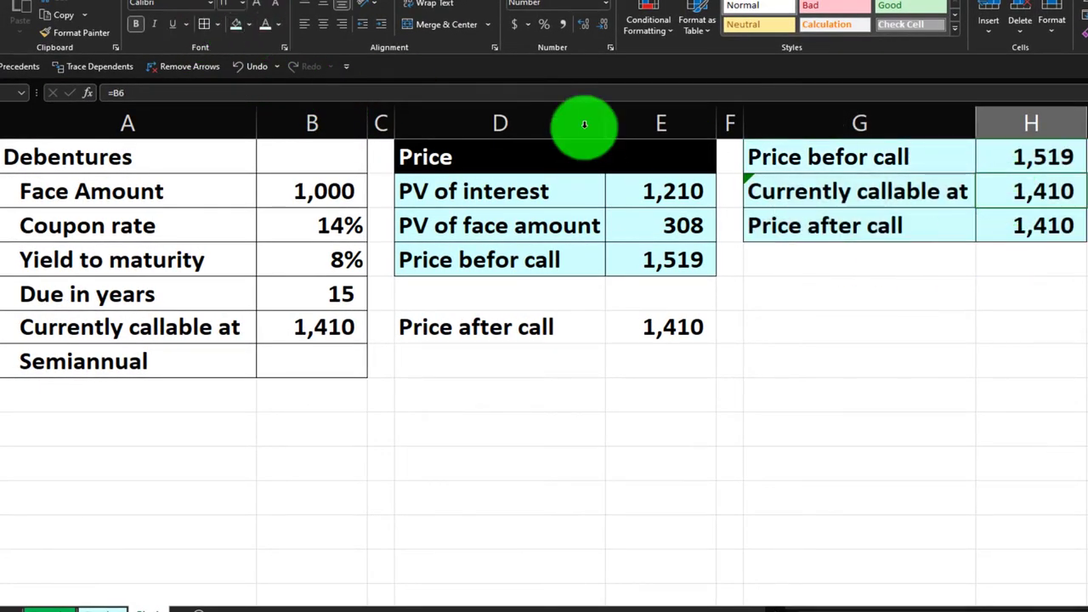
pyautogui.click(172, 24)
pyautogui.click(446, 389)
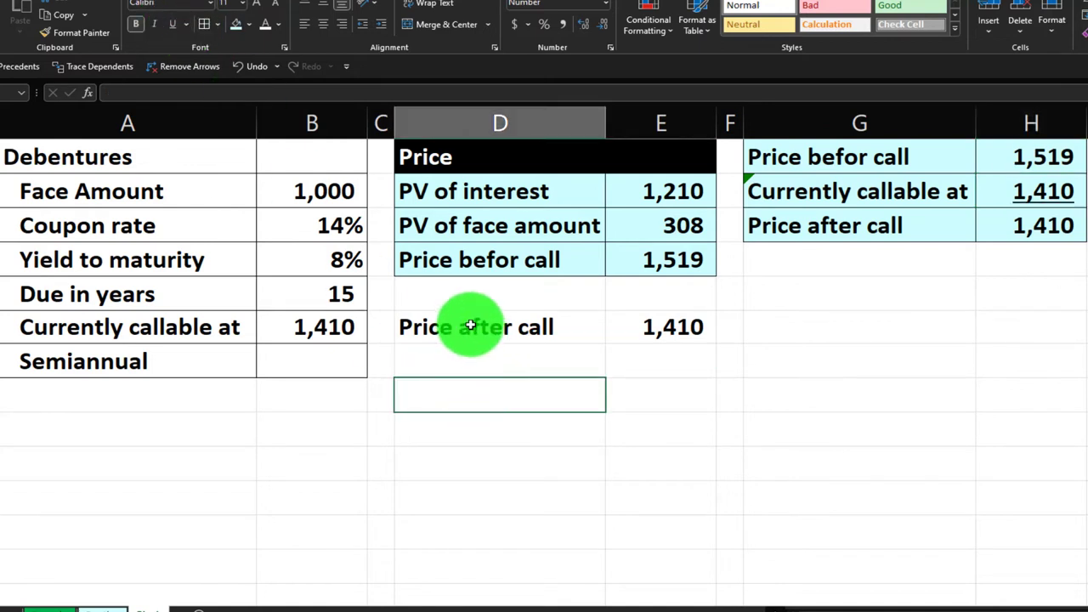
# Step: Give the Price after call row in D6:E6 the same light blue fill and borders
pyautogui.moveTo(470, 326); pyautogui.dragTo(627, 328)
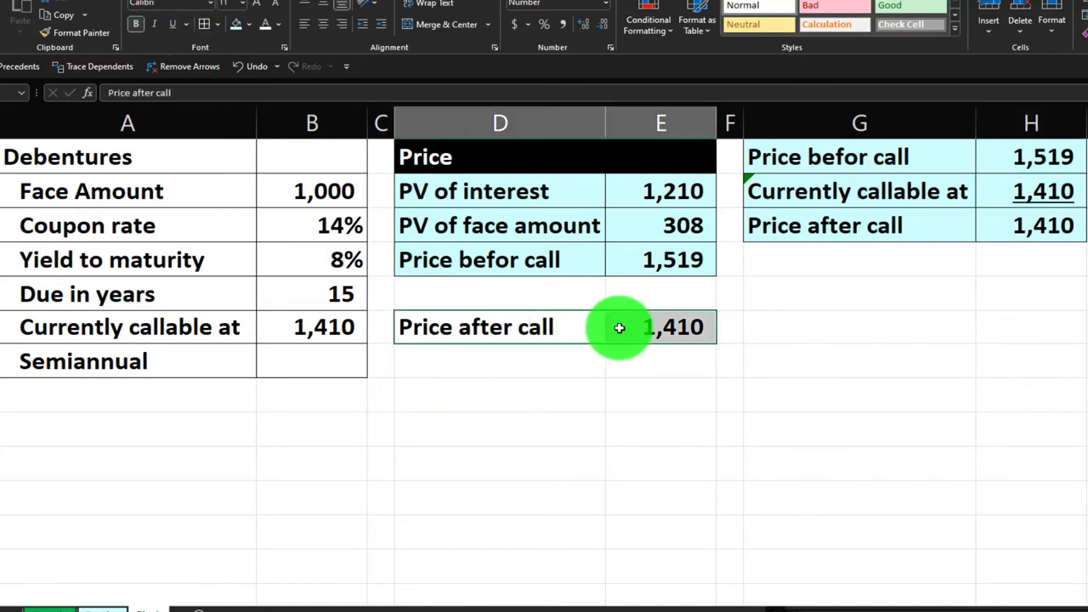
pyautogui.click(238, 27)
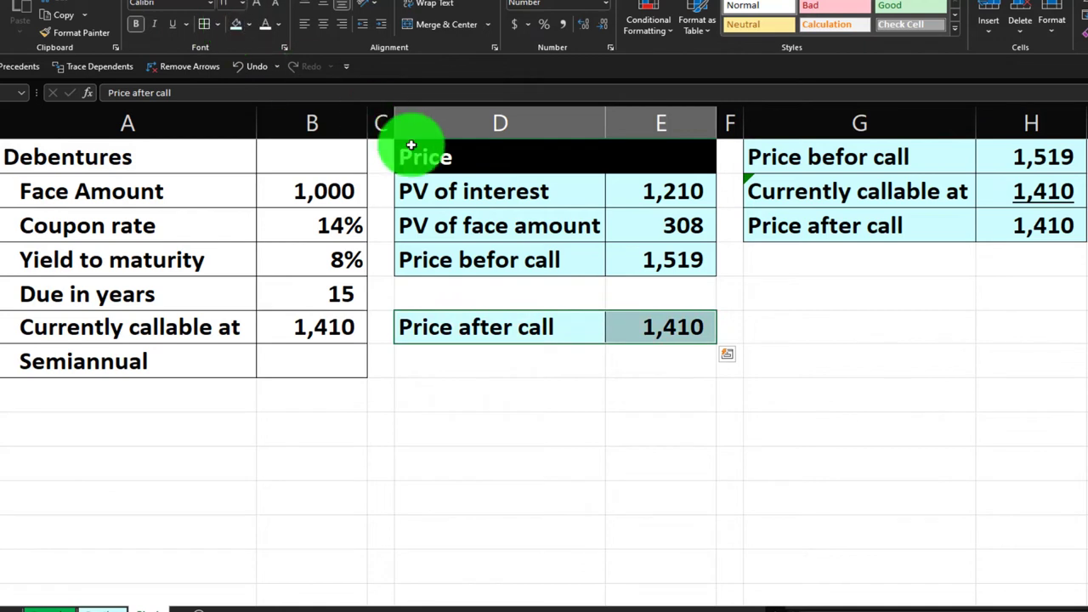
pyautogui.click(564, 431)
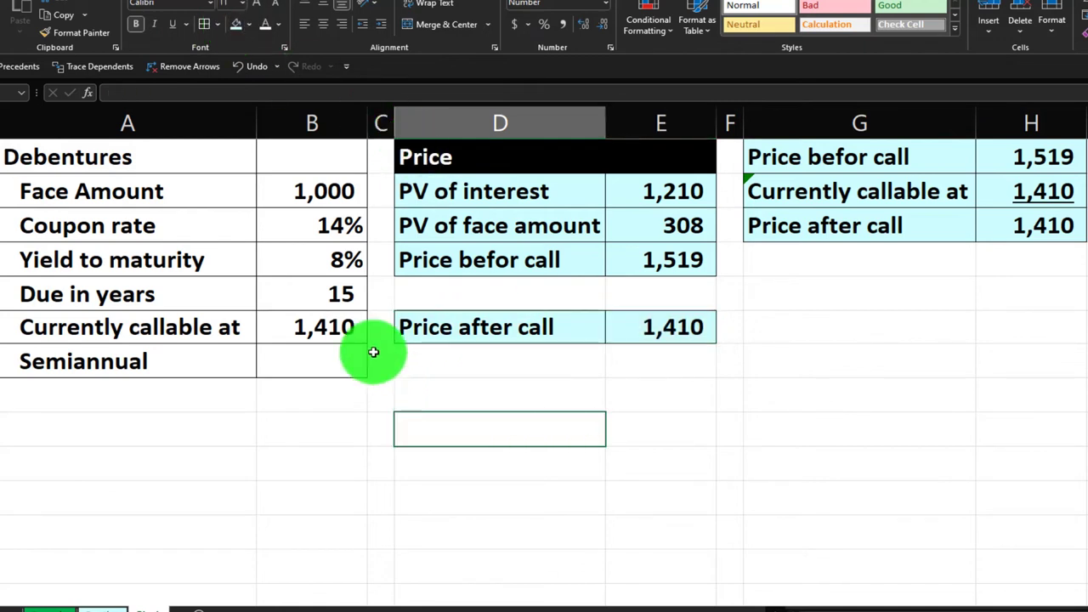
# Step: Test a callable amount of 1200 in B6 and check the IF formula in E6
pyautogui.click(362, 338)
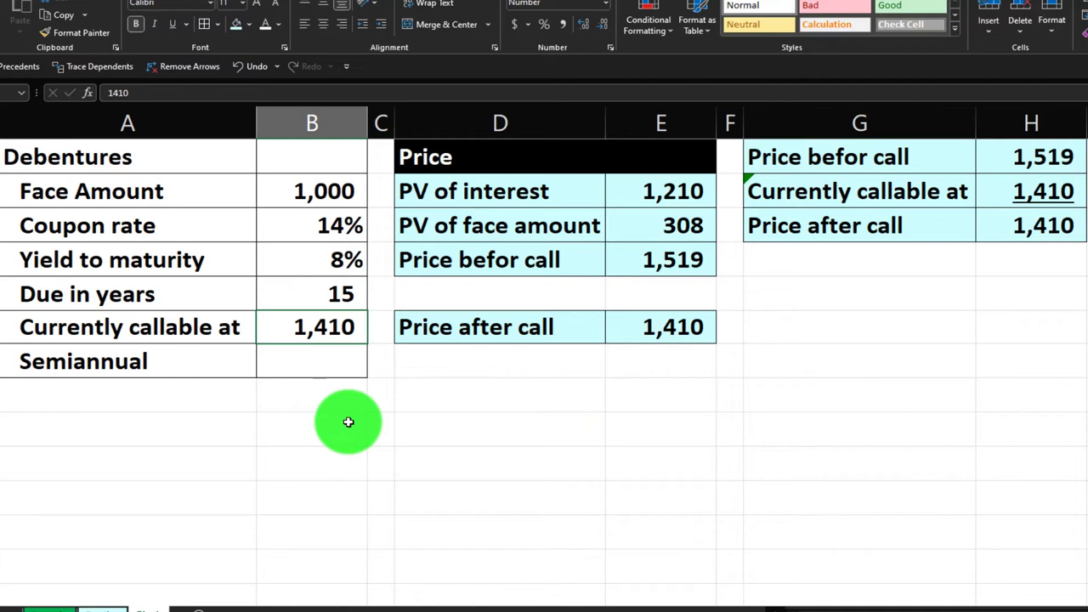
pyautogui.write('1200')
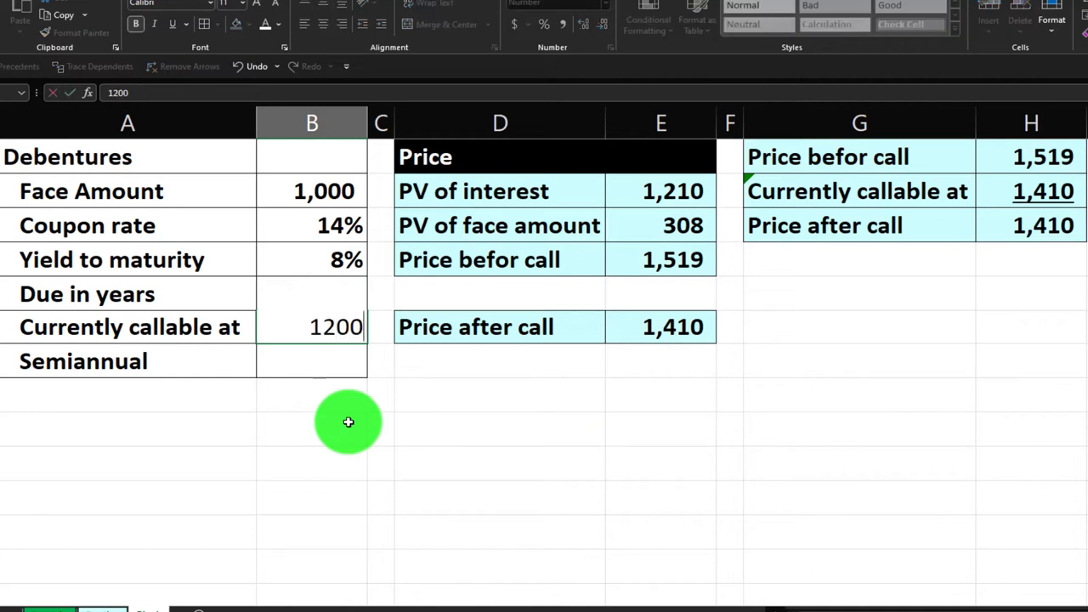
pyautogui.press('Return')
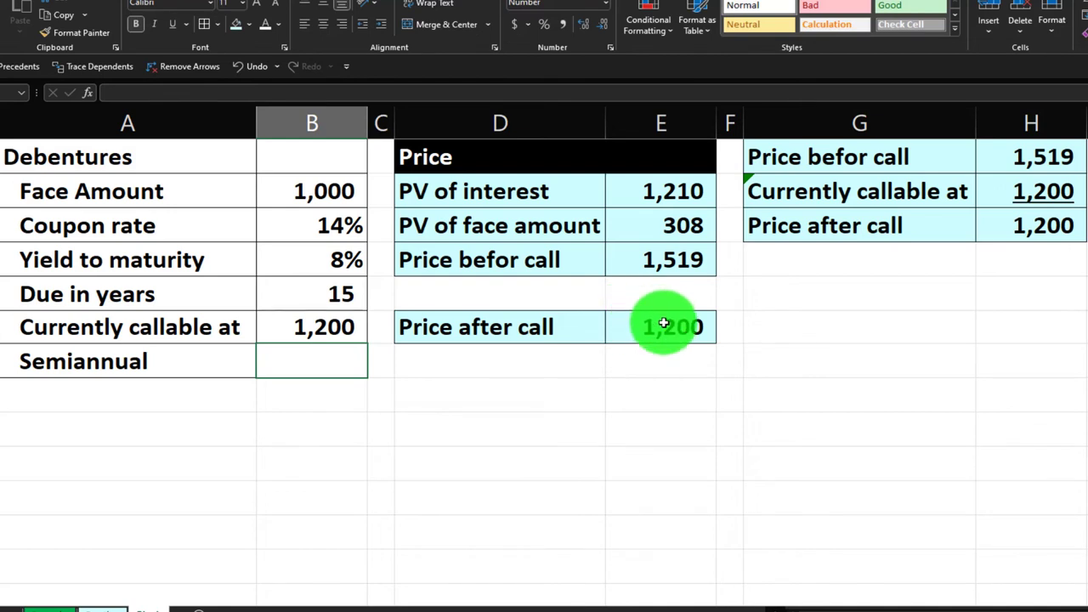
pyautogui.click(665, 325)
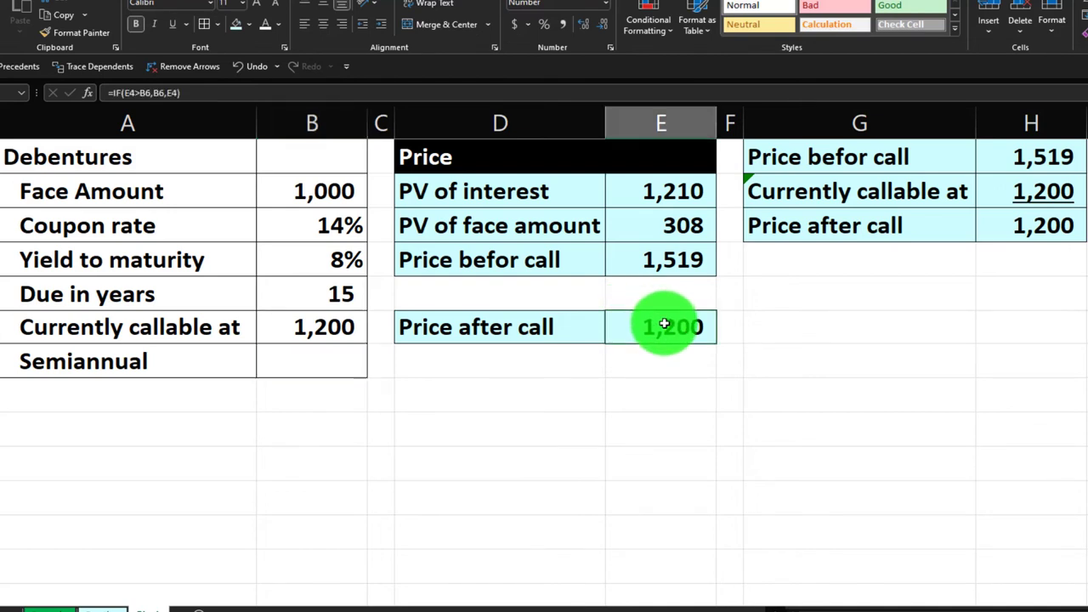
# Step: Test a callable amount of 1600 in B6 and undo both test amounts
pyautogui.click(300, 330)
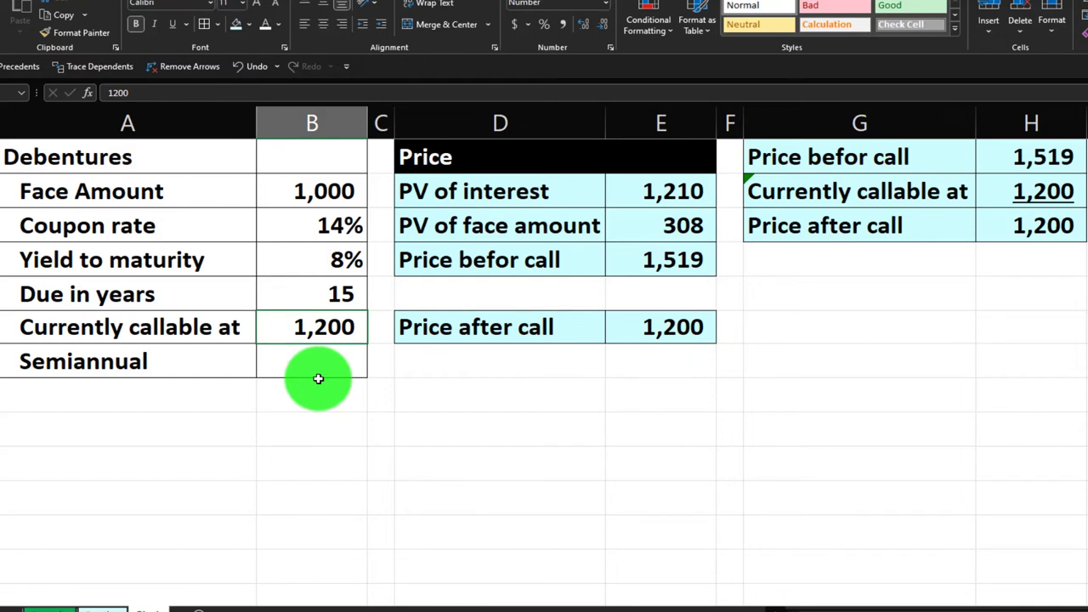
pyautogui.write('1600')
pyautogui.press('Return')
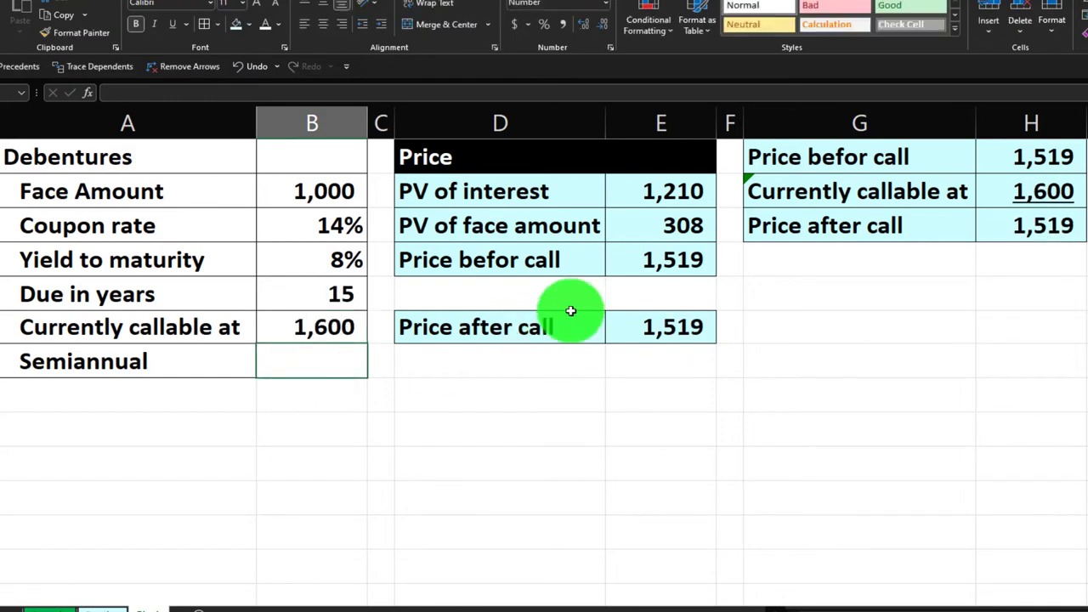
pyautogui.click(655, 263)
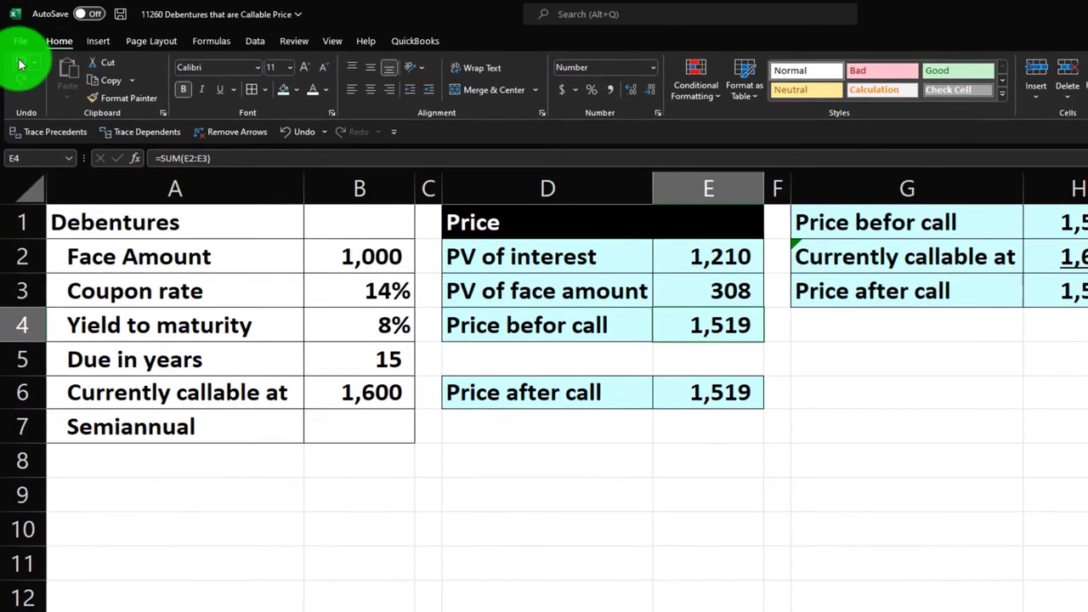
pyautogui.click(21, 63)
pyautogui.click(21, 64)
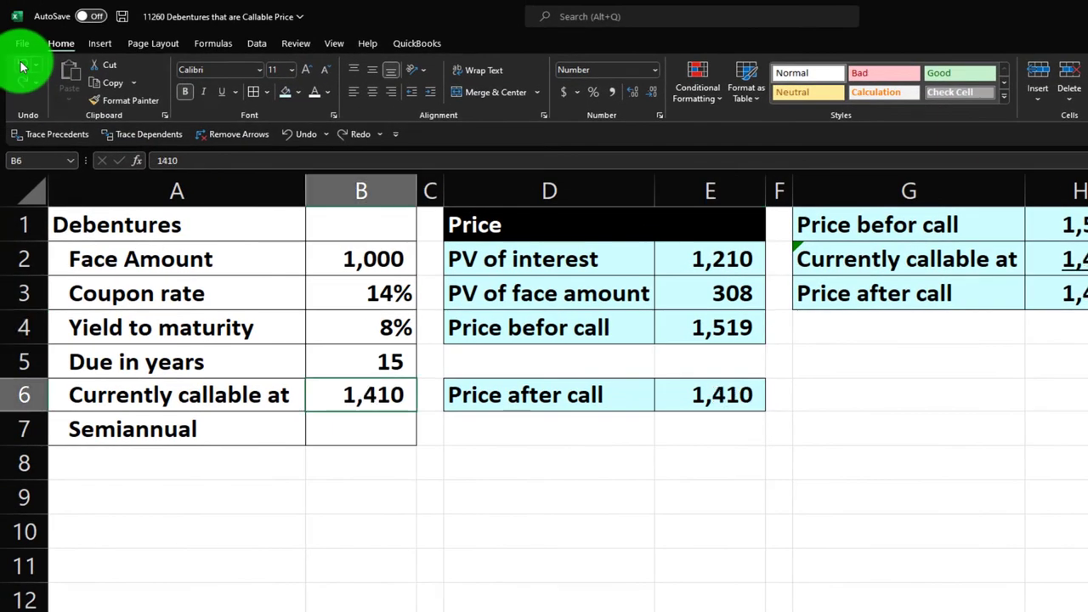
# Step: Underline the PV of face amount value in E3
pyautogui.click(709, 292)
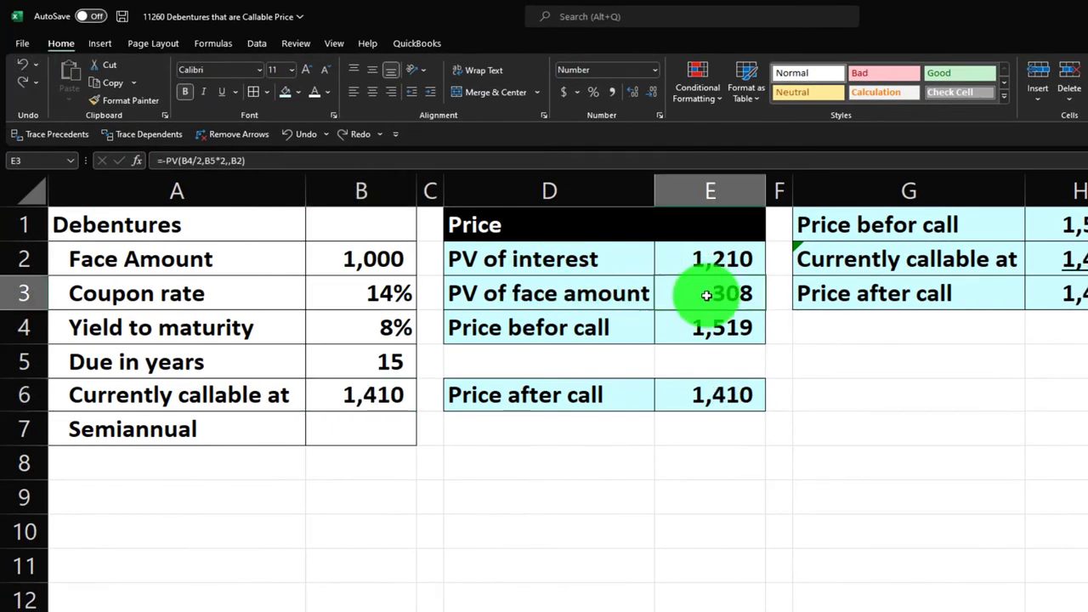
pyautogui.click(222, 93)
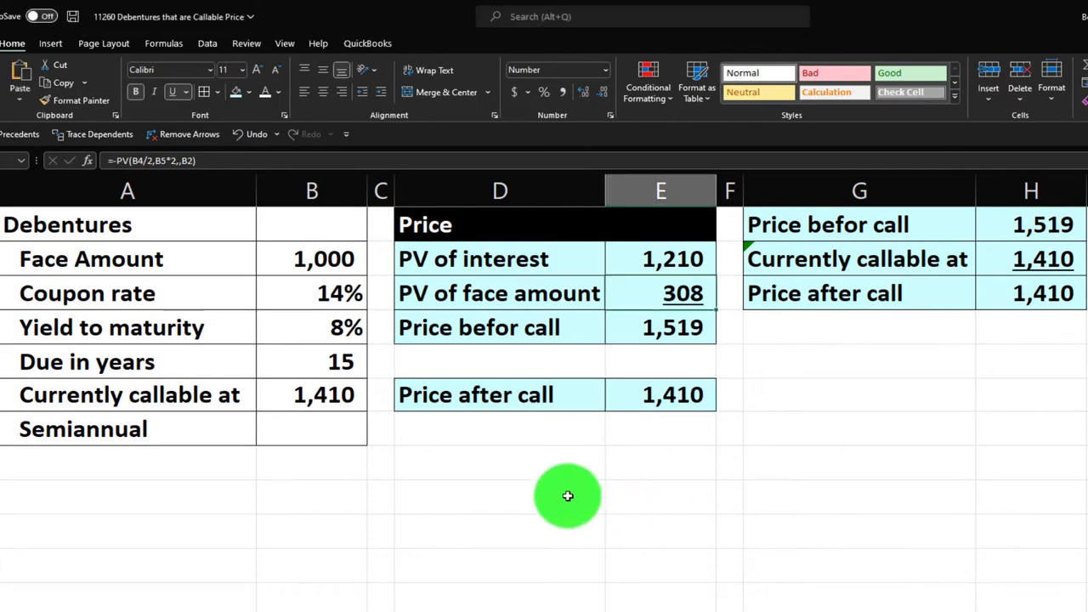
# Step: Enter a note in D8 that the call price keeps bonds from getting much over it, since investors risk them being called away at the lower price
pyautogui.click(495, 464)
pyautogui.write('The call price will keep the bonds from getting much over that price. Investors will not generarlly buy the bonds at the market price when theres is a risk they will be called away at the lower price')
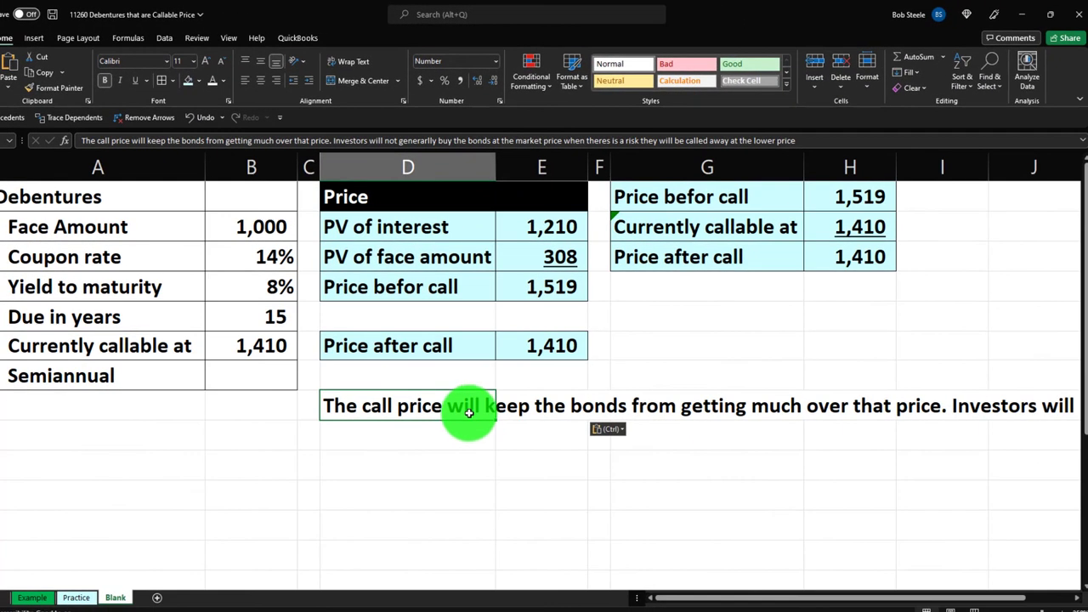
pyautogui.doubleClick(506, 432)
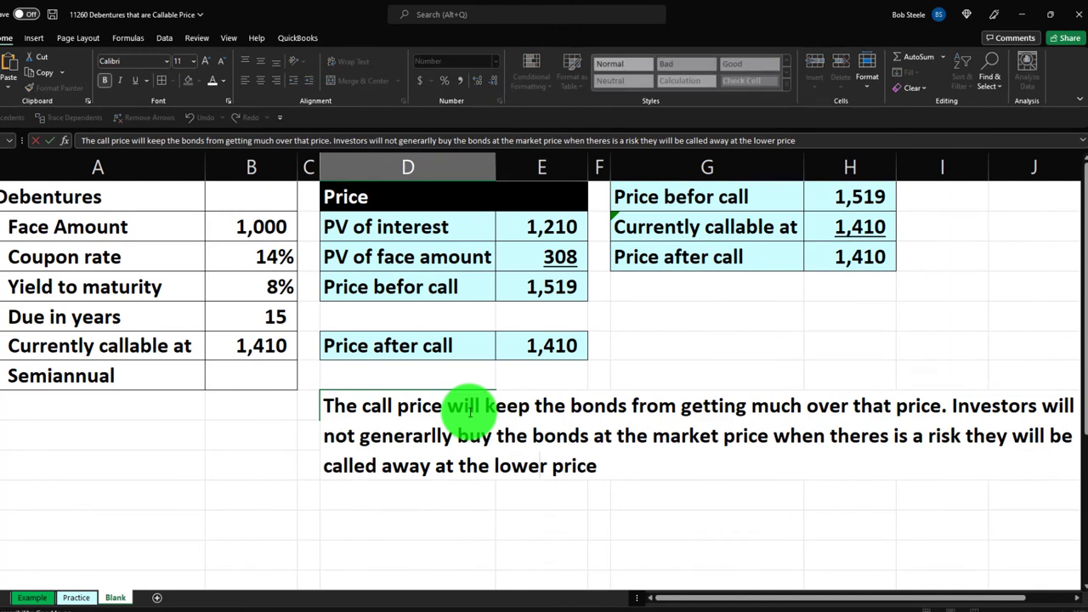
pyautogui.press('Right')
pyautogui.press('Right')
pyautogui.press('Return')
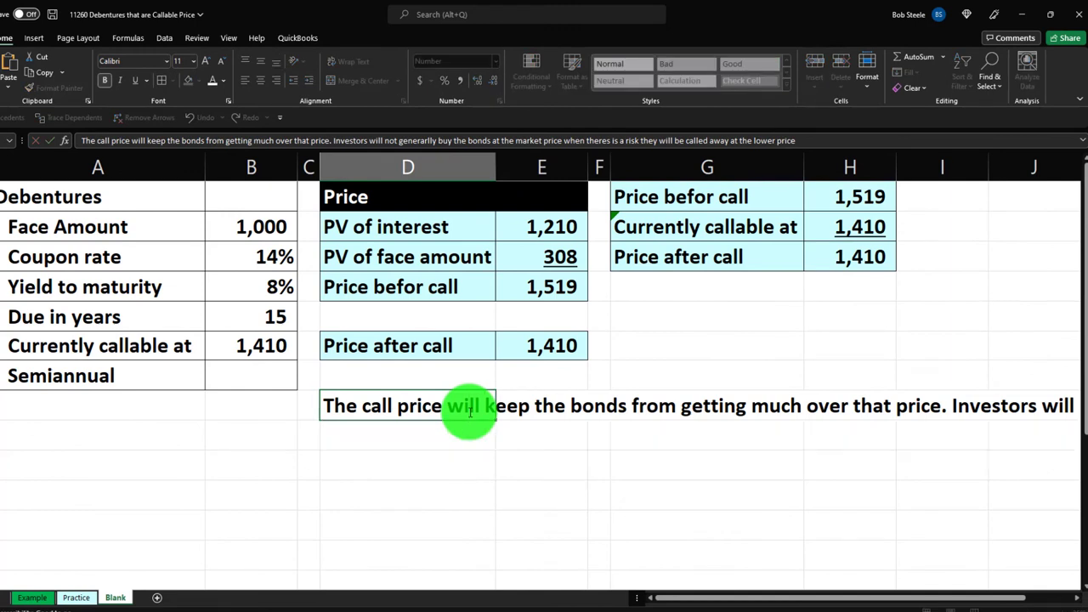
# Step: Merge D8:G13 into one note cell with top-left alignment and wrapped text
pyautogui.moveTo(413, 415); pyautogui.dragTo(719, 546)
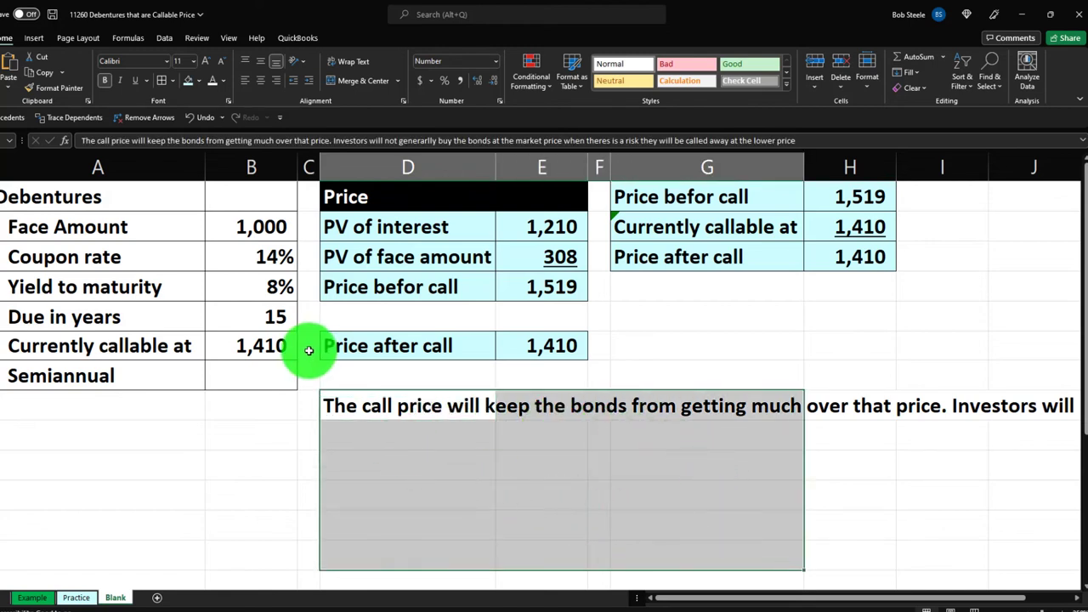
pyautogui.click(344, 81)
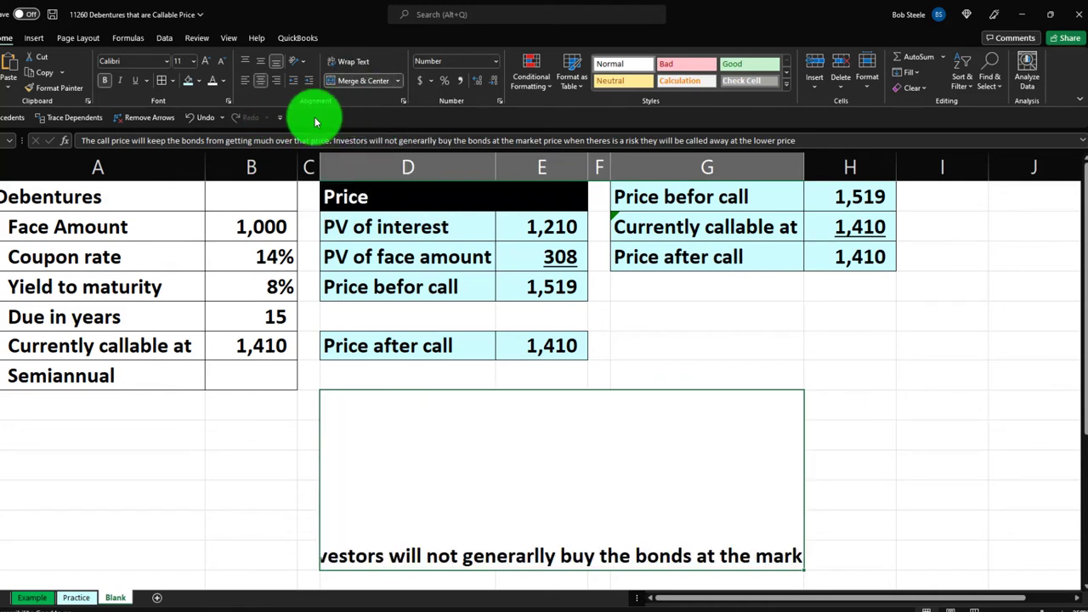
pyautogui.click(246, 64)
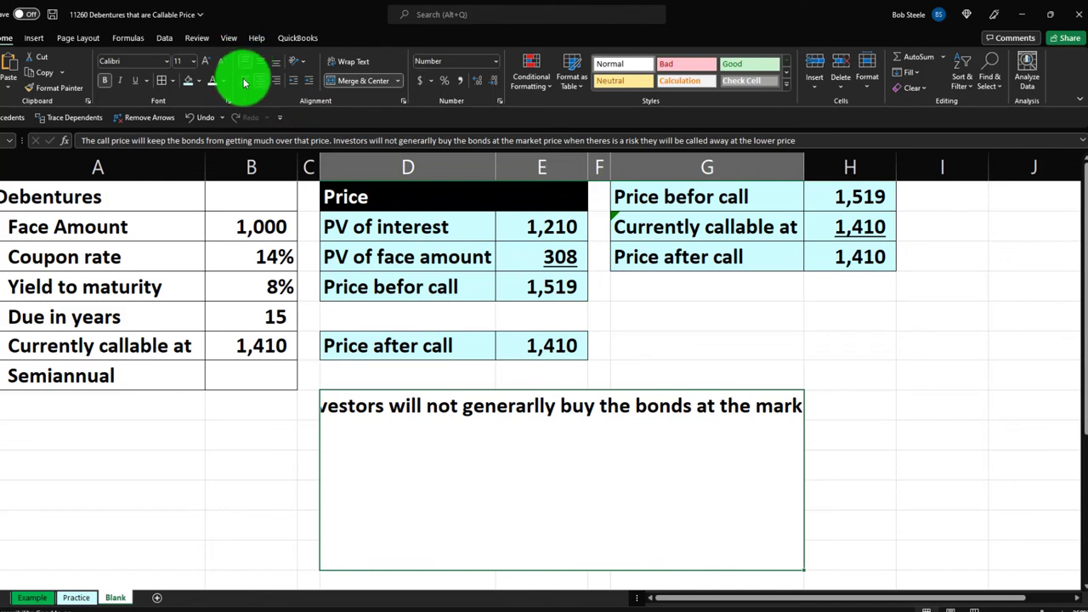
pyautogui.click(245, 81)
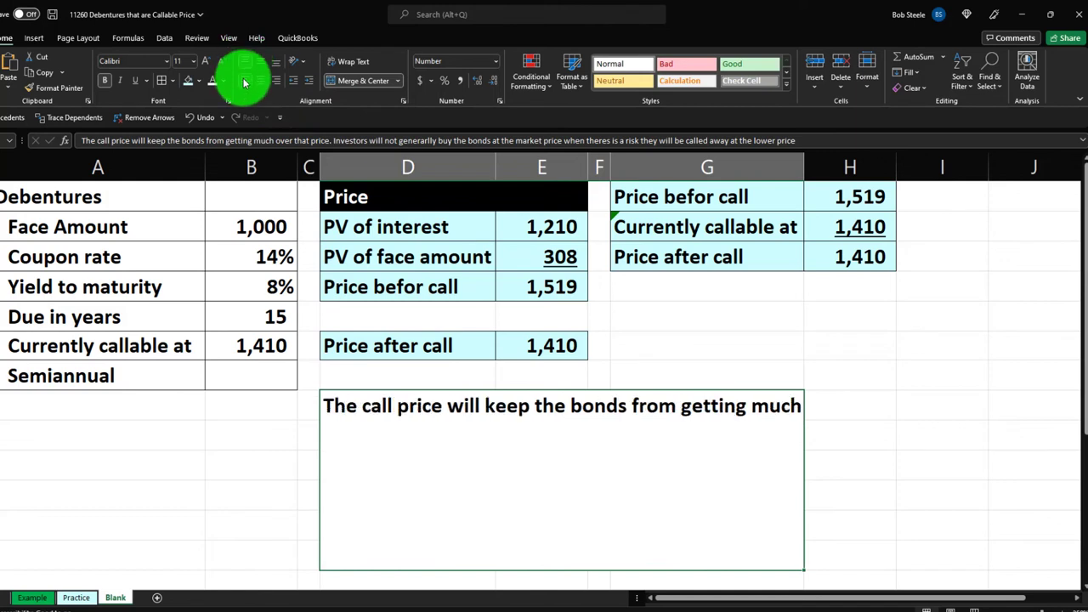
pyautogui.click(358, 63)
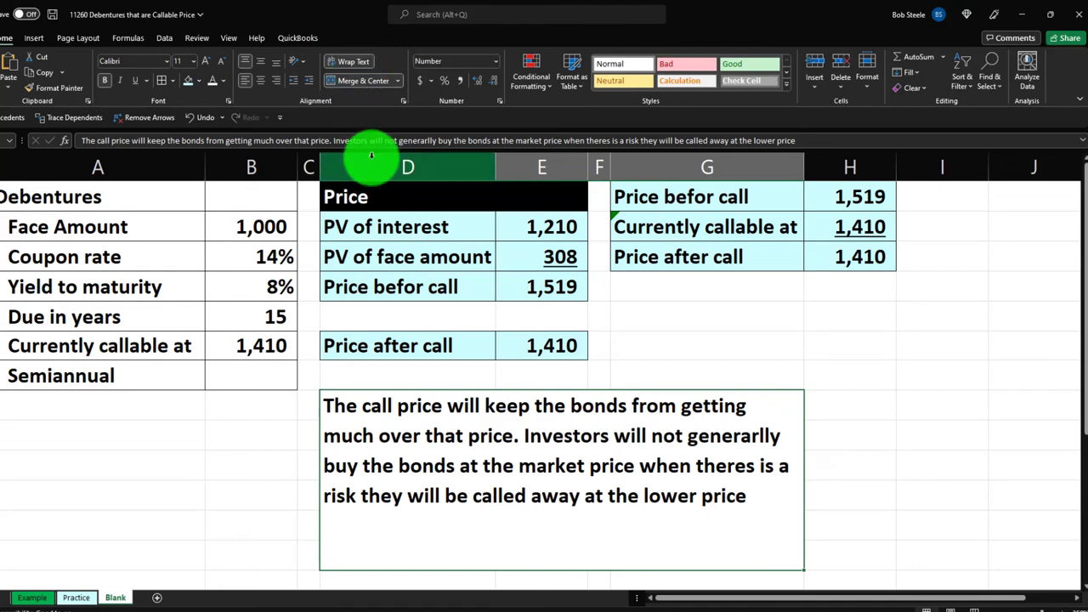
# Step: Extend the merged note cell by one column so it covers D8:H13
pyautogui.hotkey('shift', 'Right')
pyautogui.hotkey('alt', 'h')
pyautogui.press('m')
pyautogui.press('c')
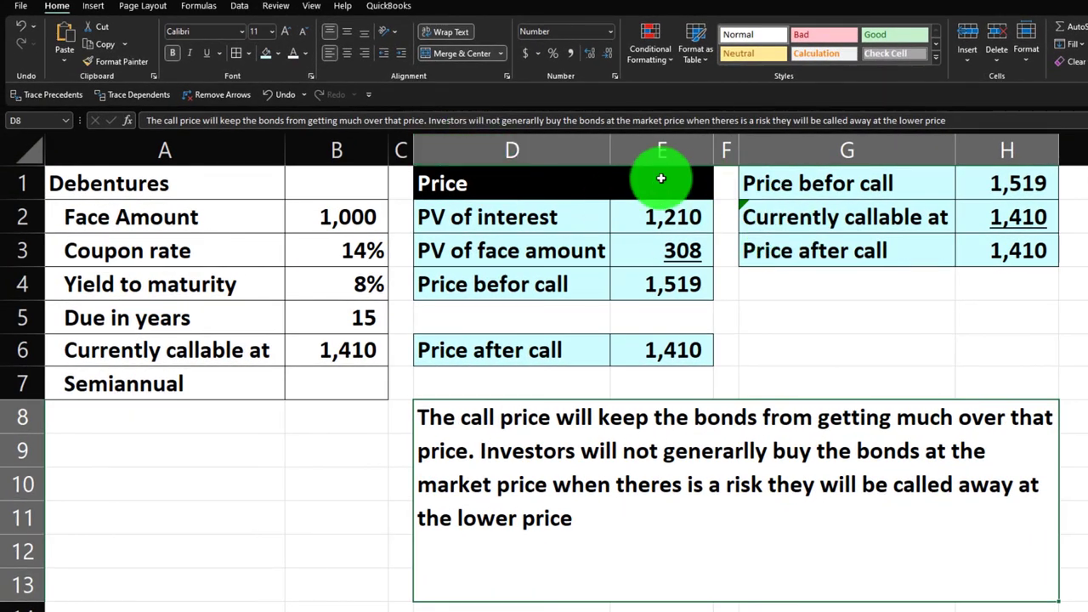
# Step: Fill the merged note cell D8:H13 with the same light blue as the price tables
pyautogui.moveTo(578, 150); pyautogui.dragTo(765, 174)
pyautogui.click(608, 423)
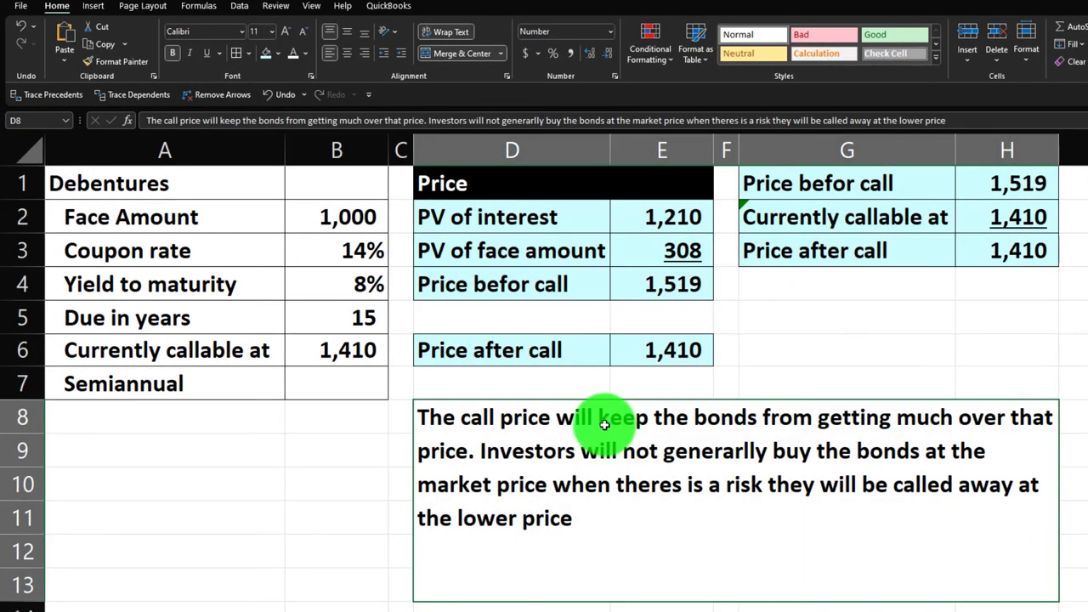
pyautogui.click(268, 54)
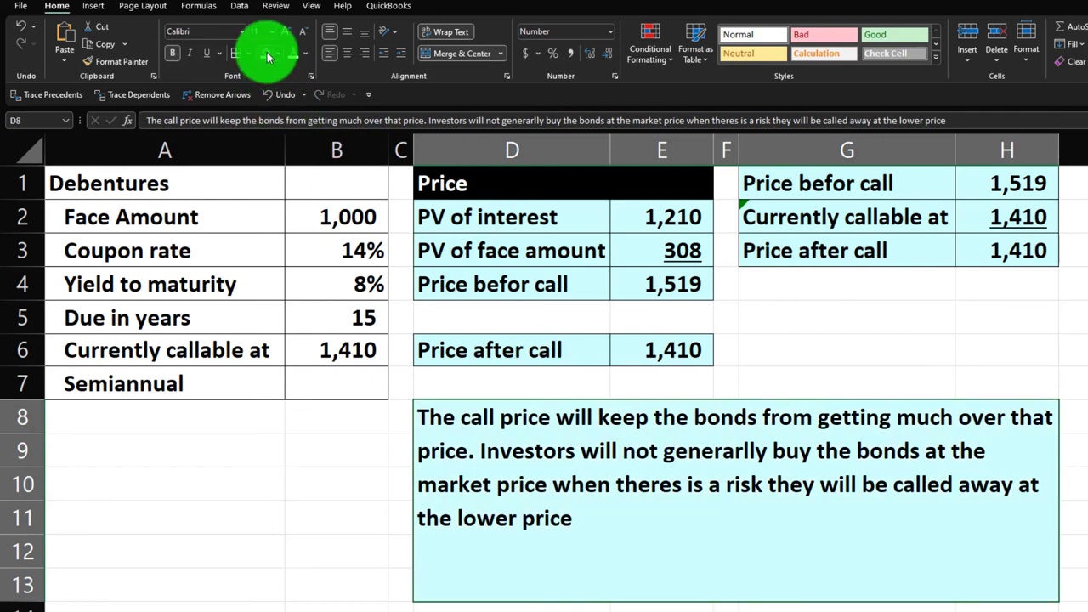
pyautogui.click(328, 462)
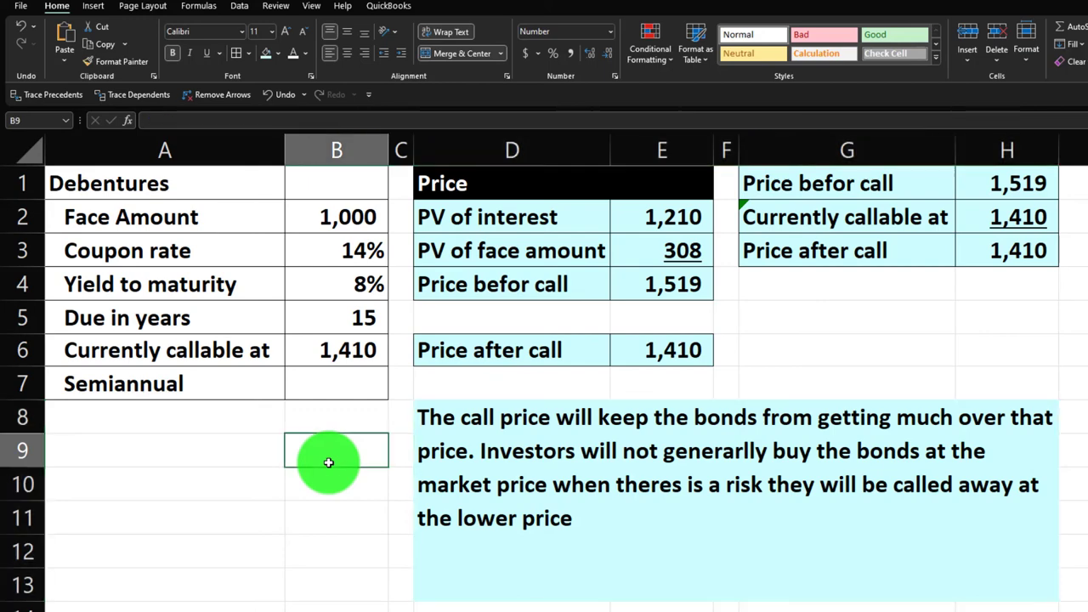